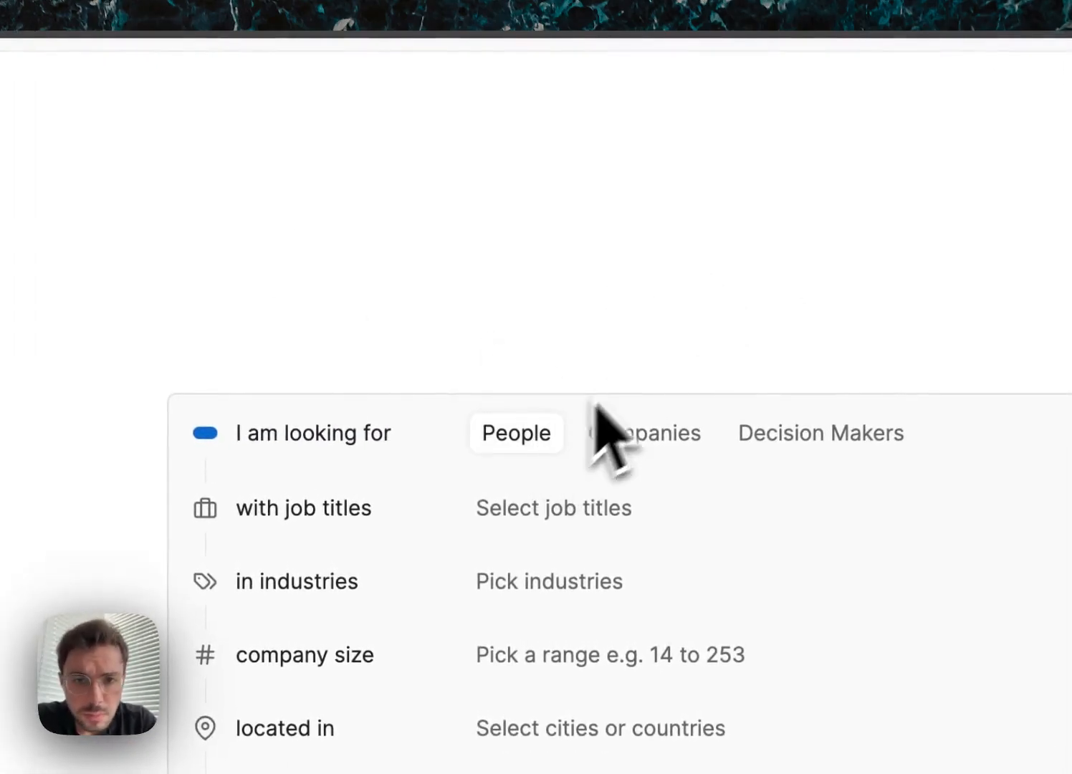
Step: View the search forms for companies and decision makers, and return to the people search
{"action": "left_click", "coordinate": [645, 432]}
{"action": "left_click", "coordinate": [780, 468]}
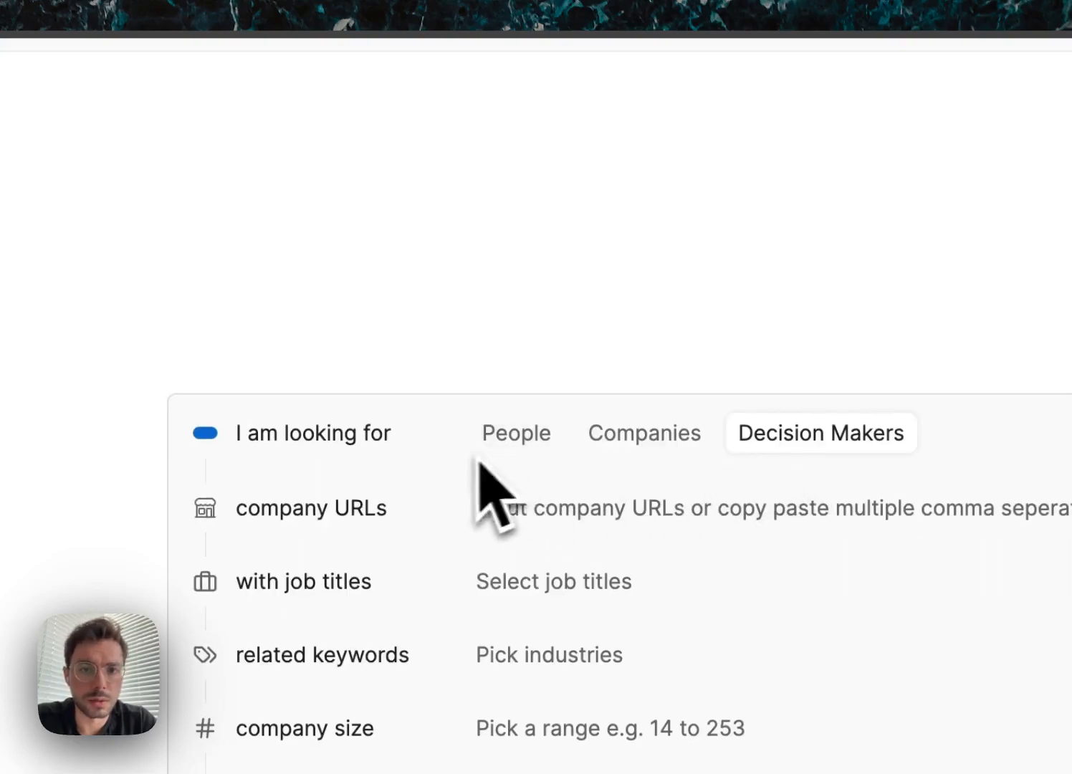
{"action": "left_click", "coordinate": [516, 439]}
Step: Add Chief Revenue Officer and Global Head of Sales as job titles for the people search
{"action": "left_click", "coordinate": [489, 517]}
{"action": "type", "text": "R"}
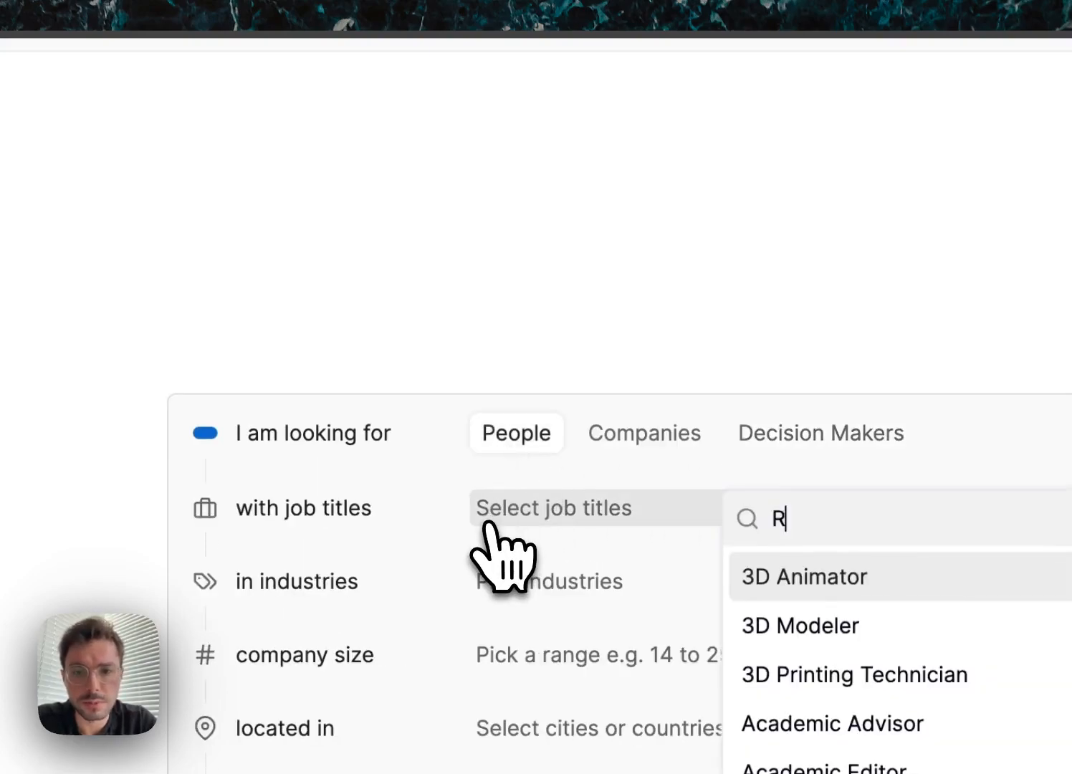
{"action": "type", "text": "evenu"}
{"action": "key", "text": "Return"}
{"action": "type", "text": "Head of"}
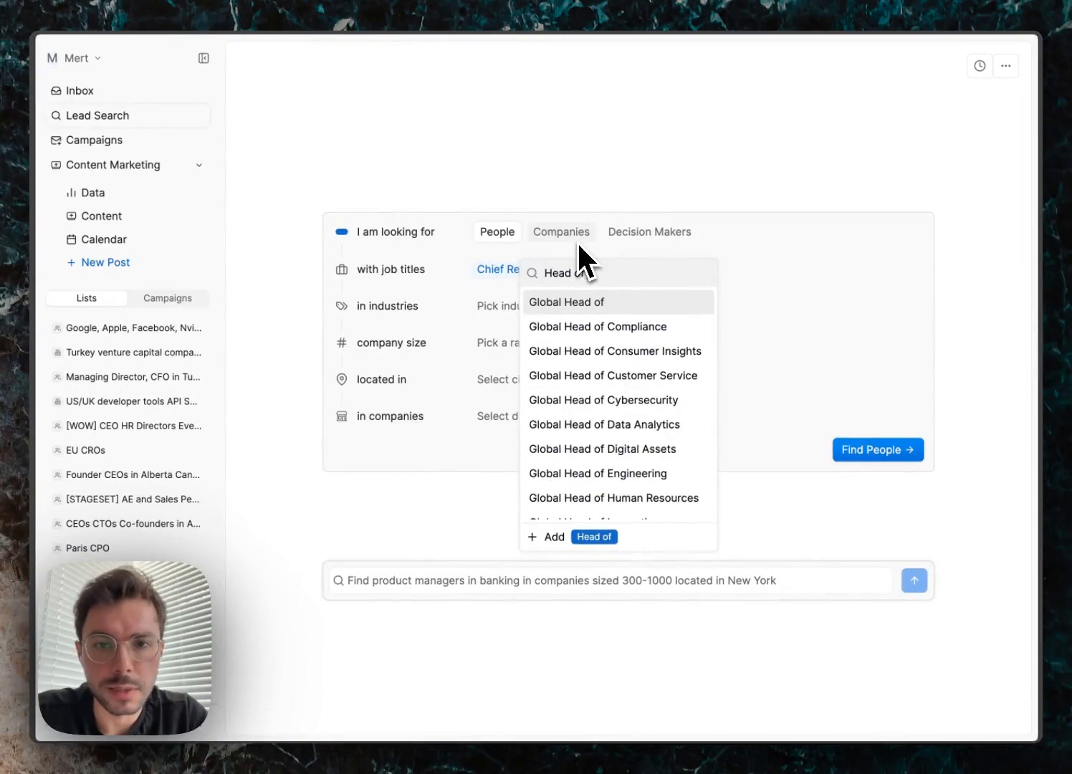
{"action": "type", "text": "S"}
{"action": "key", "text": "Return"}
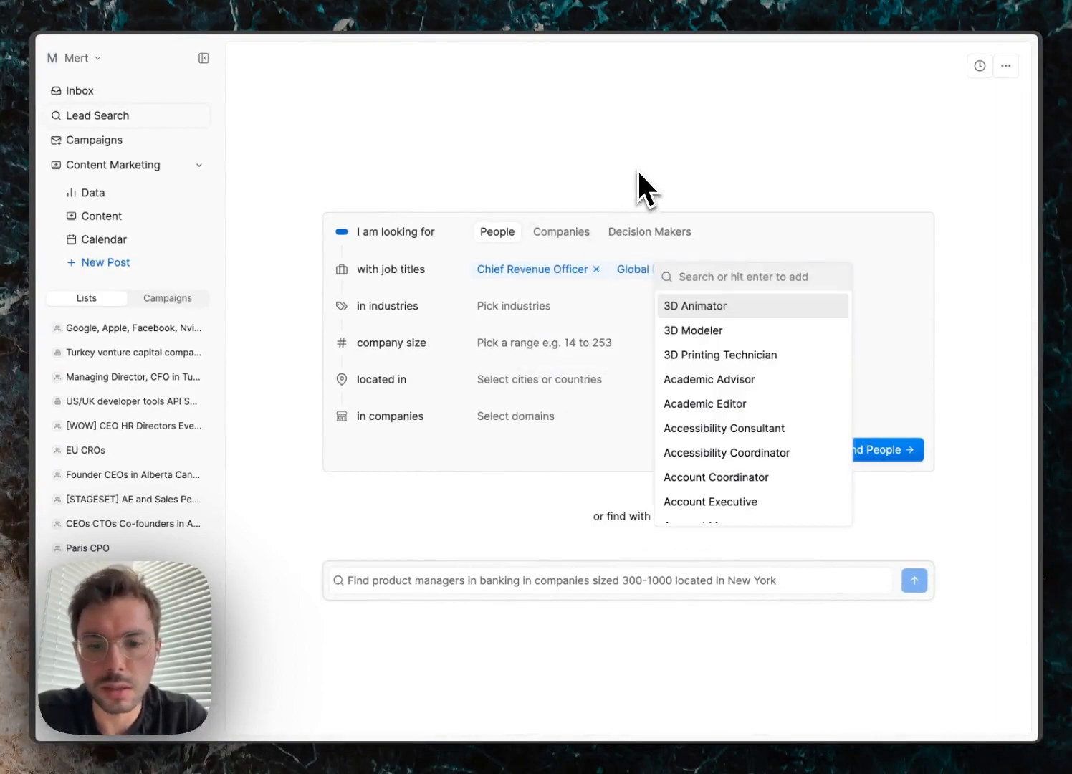
Step: Add Co-founder and Founder to the job titles of the people search
{"action": "type", "text": "Founder"}
{"action": "key", "text": "Return"}
{"action": "type", "text": "Foun"}
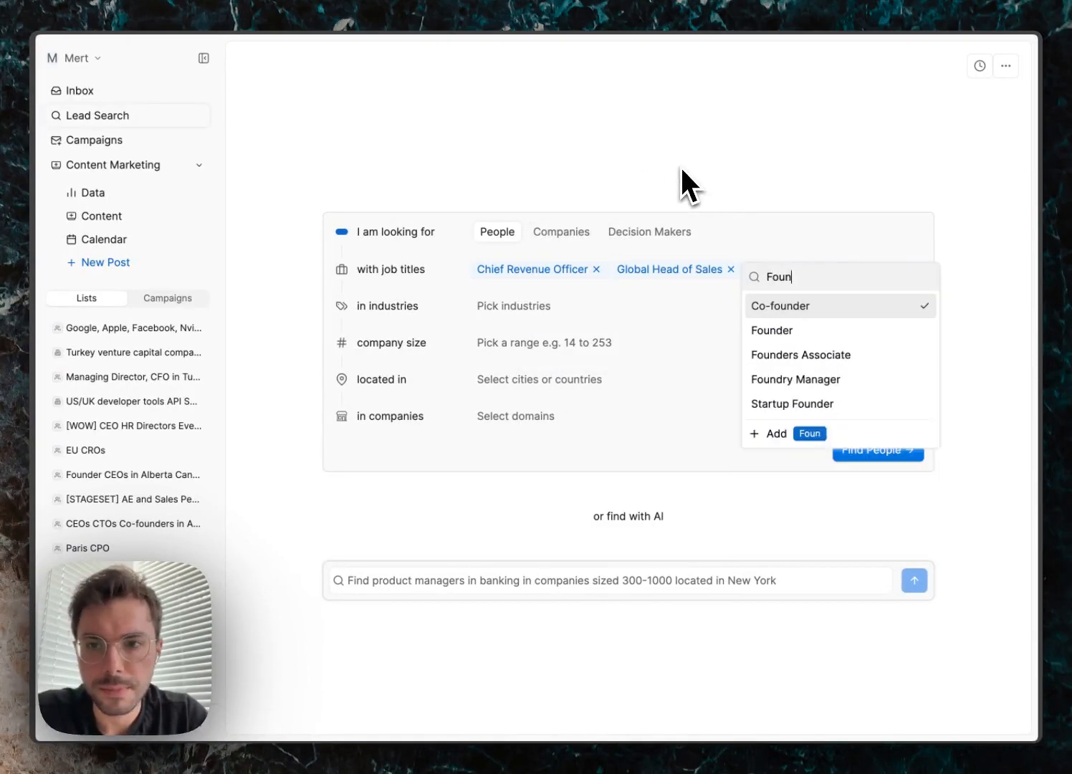
{"action": "type", "text": "der"}
{"action": "key", "text": "Return"}
Step: Add saas and tech as industries for the people search
{"action": "left_click", "coordinate": [498, 306]}
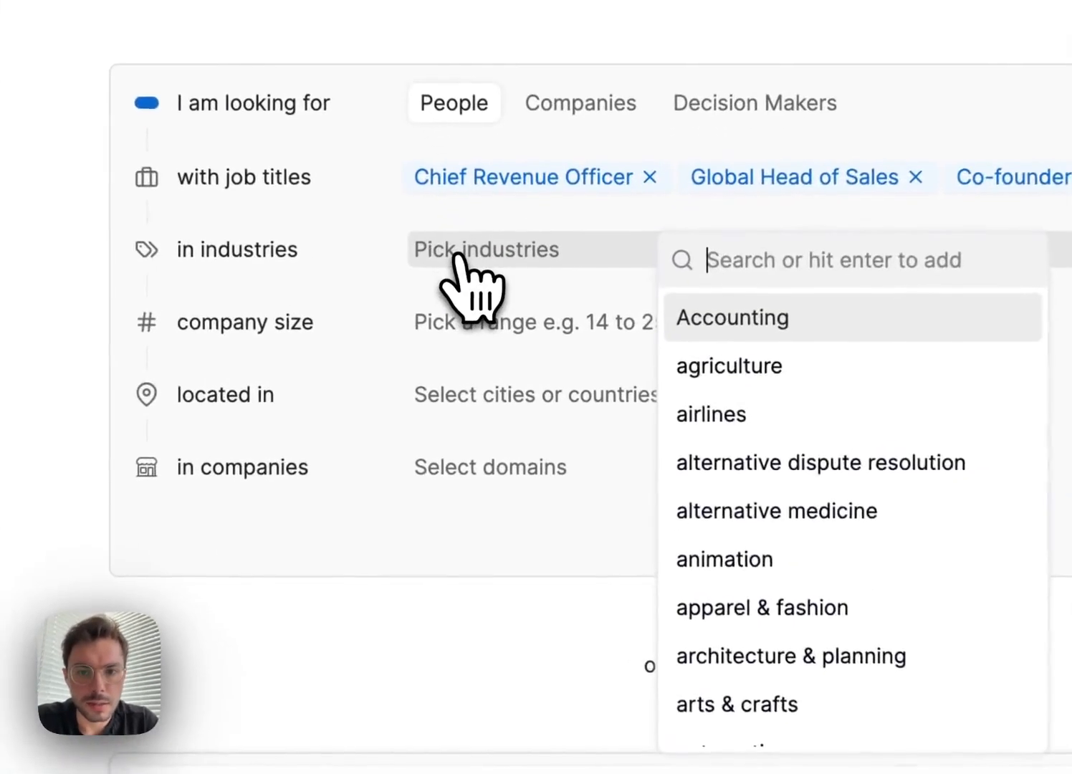
{"action": "type", "text": "saas"}
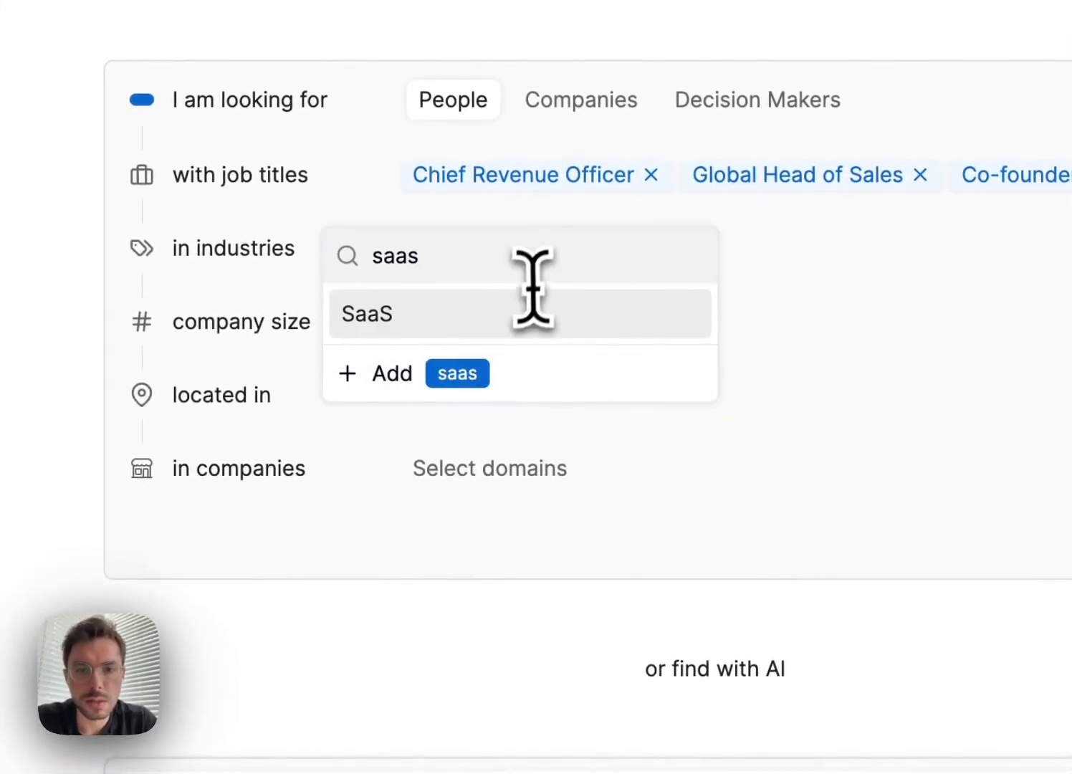
{"action": "key", "text": "BackSpace"}
{"action": "key", "text": "BackSpace"}
{"action": "key", "text": "BackSpace"}
{"action": "key", "text": "BackSpace"}
{"action": "type", "text": "tech"}
{"action": "key", "text": "Down"}
{"action": "key", "text": "Down"}
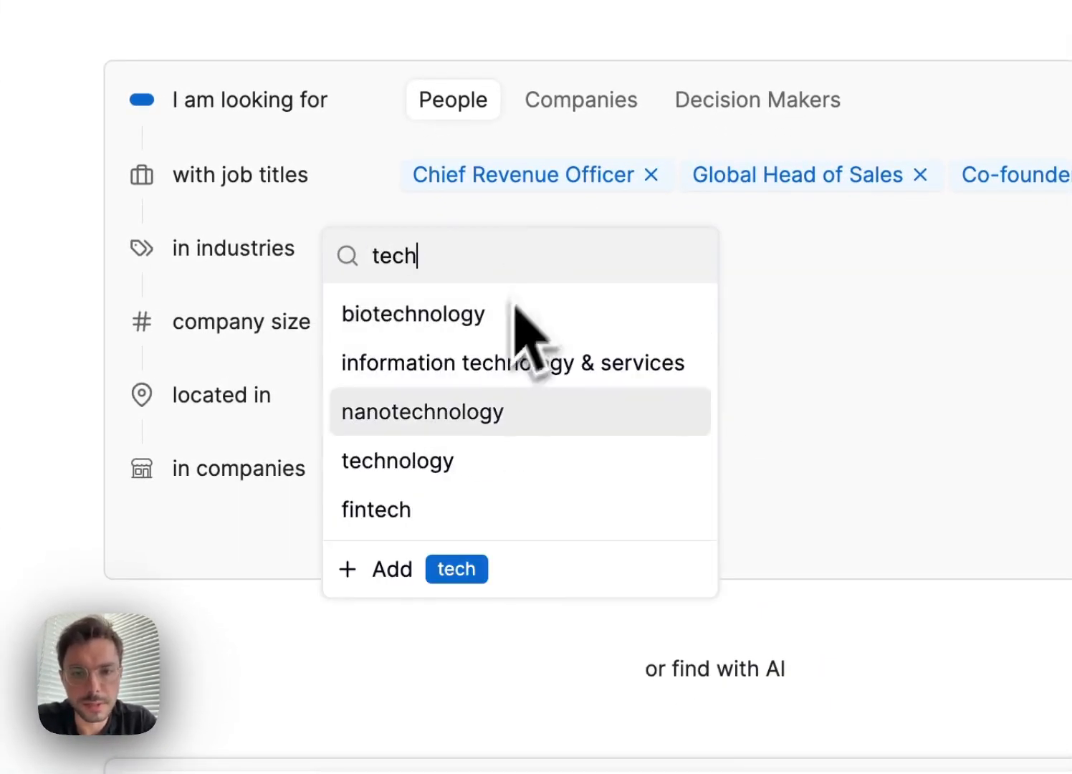
{"action": "key", "text": "BackSpace"}
{"action": "key", "text": "BackSpace"}
{"action": "key", "text": "BackSpace"}
{"action": "key", "text": "BackSpace"}
Step: Add fintech and computer software to the industries of the people search
{"action": "type", "text": "fintec"}
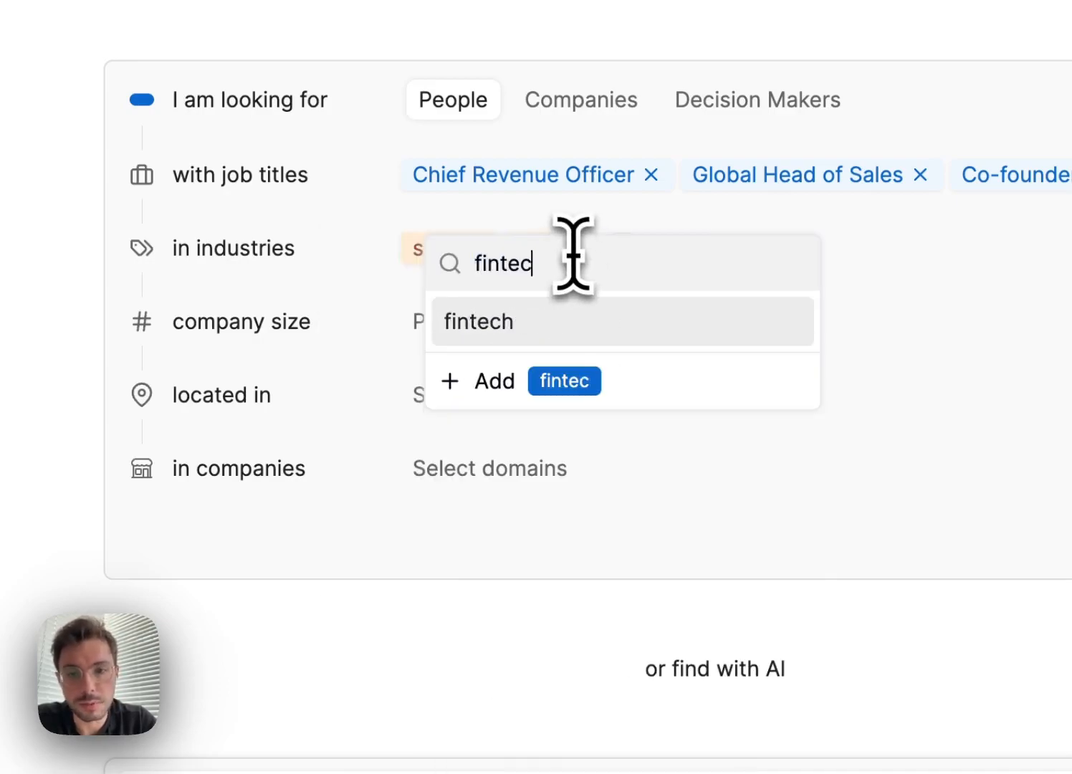
{"action": "type", "text": "h"}
{"action": "key", "text": "Return"}
{"action": "type", "text": "software"}
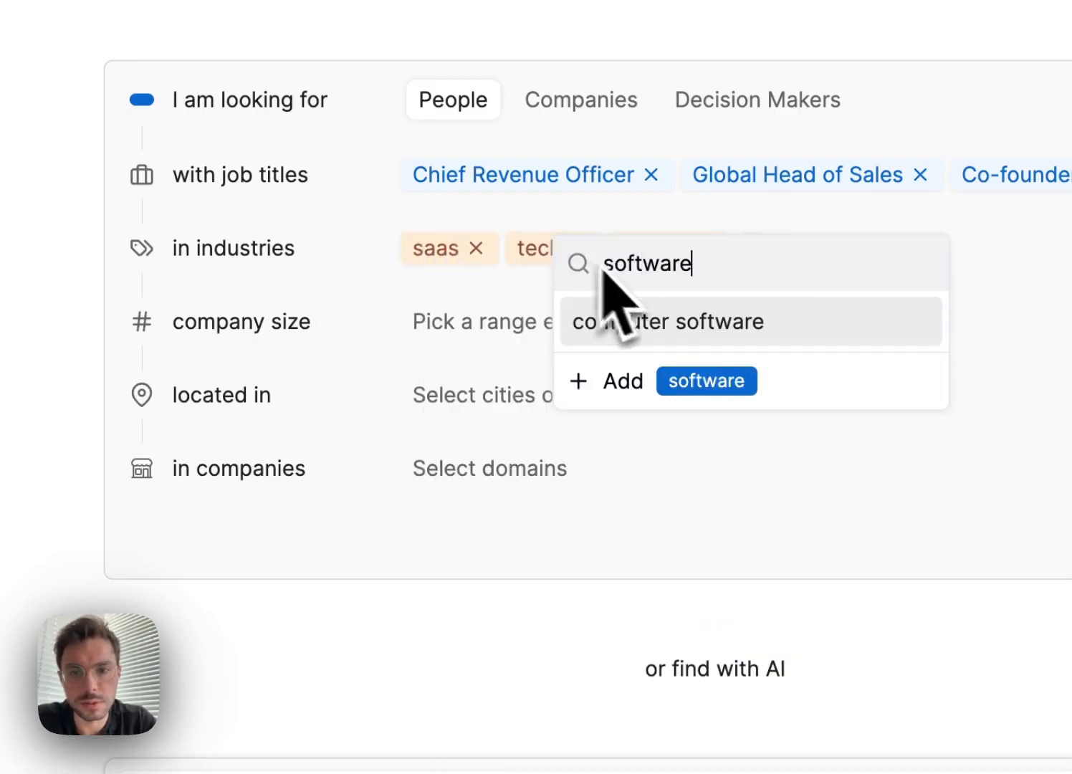
{"action": "left_click", "coordinate": [693, 319]}
Step: Set the company size filter to a custom range of 50-5000
{"action": "left_click", "coordinate": [459, 334]}
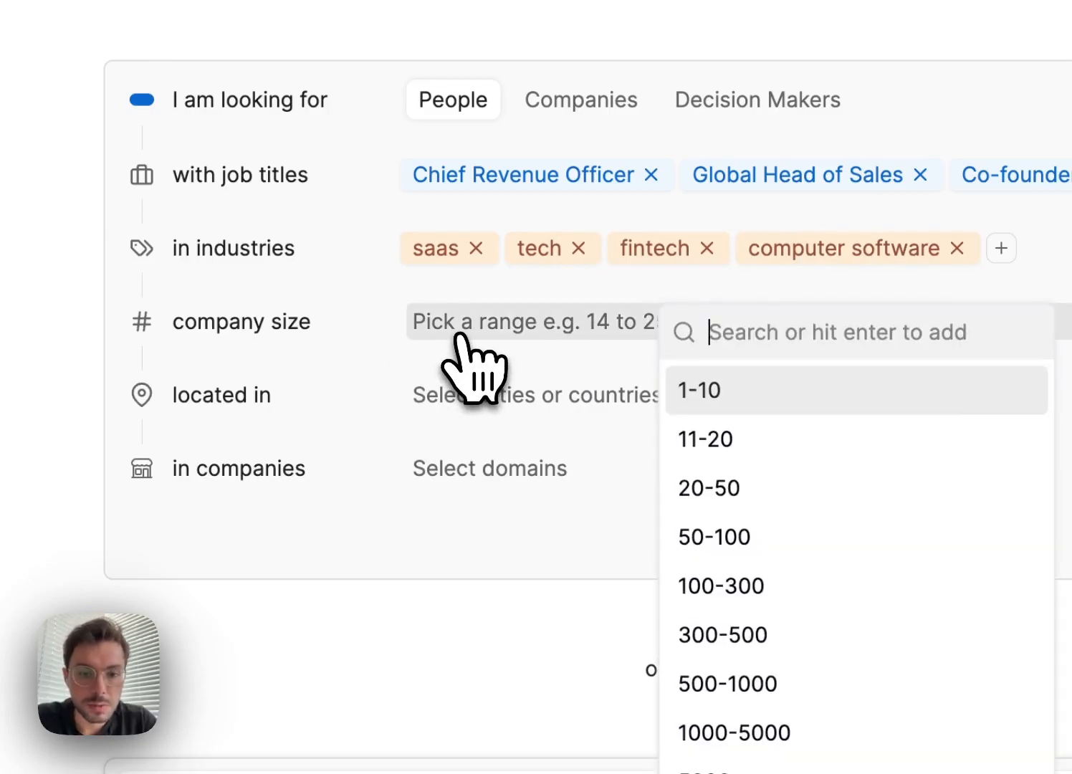
{"action": "type", "text": "50-1"}
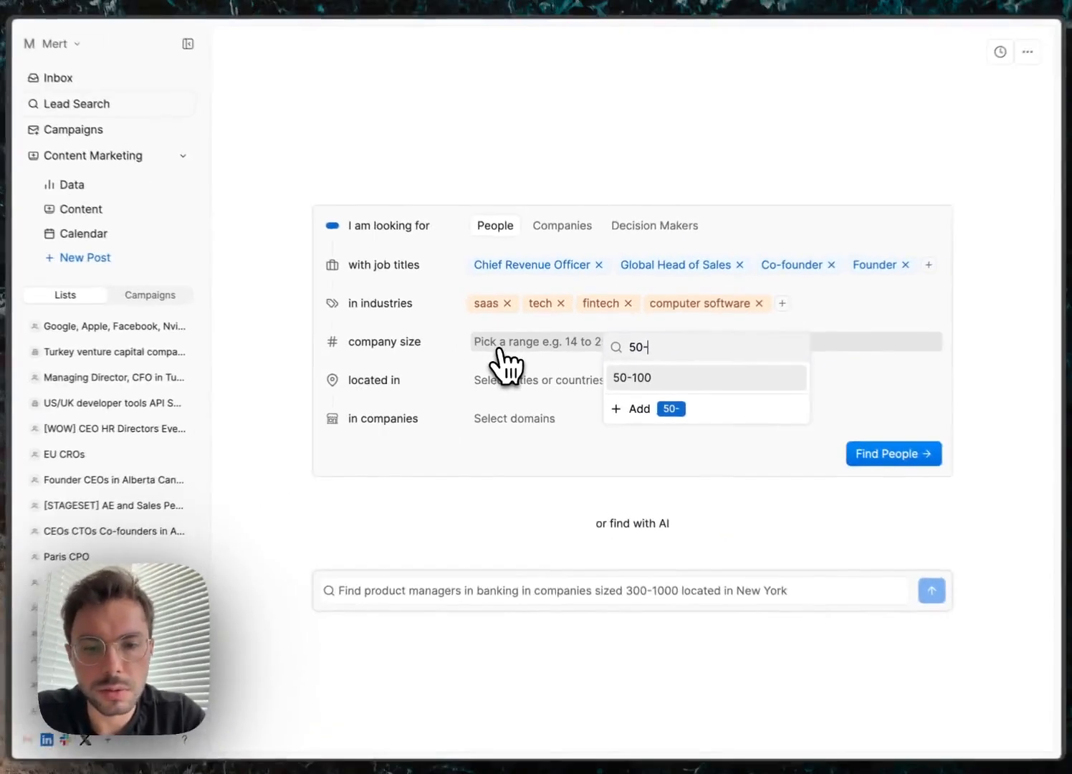
{"action": "key", "text": "BackSpace"}
{"action": "type", "text": "5000"}
{"action": "key", "text": "Return"}
{"action": "key", "text": "Escape"}
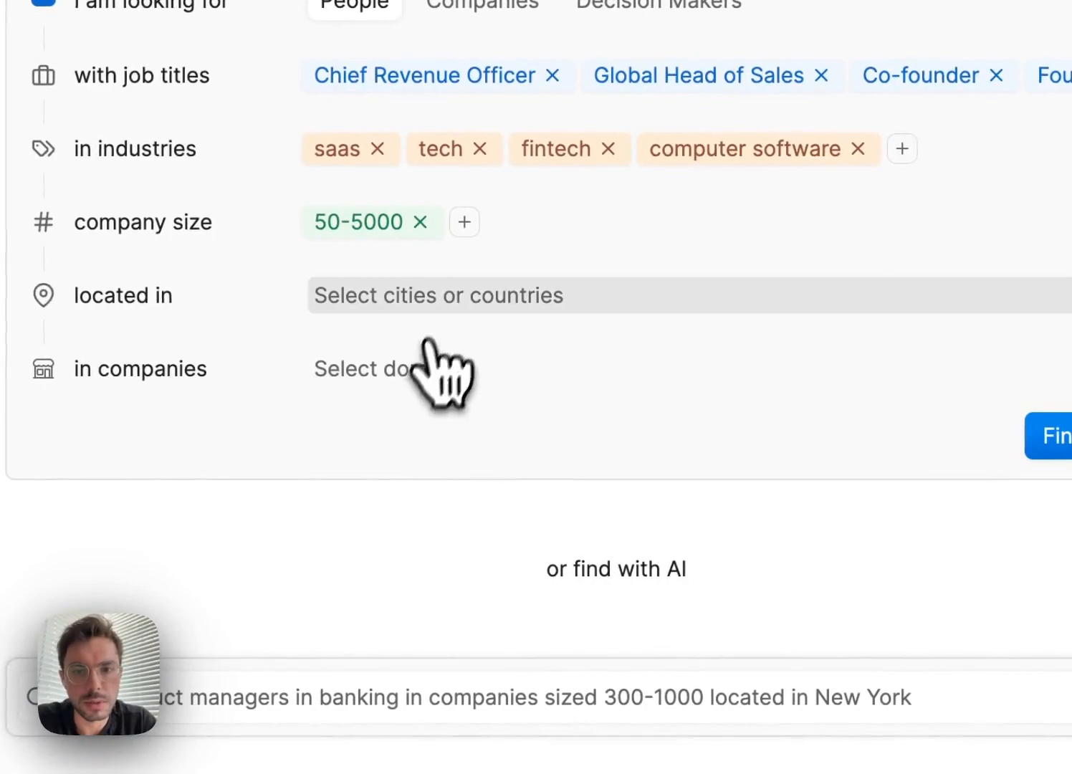
Step: Set the location filter to United States and run the people search
{"action": "left_click", "coordinate": [449, 295]}
{"action": "type", "text": "United States"}
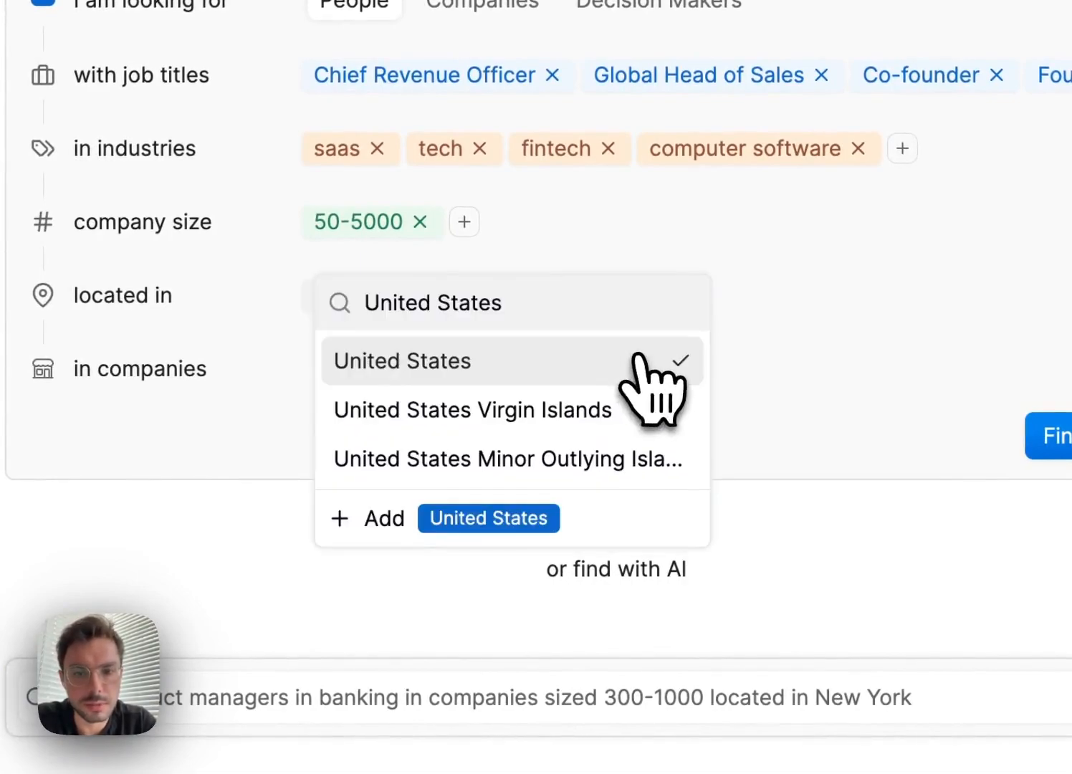
{"action": "left_click", "coordinate": [640, 358]}
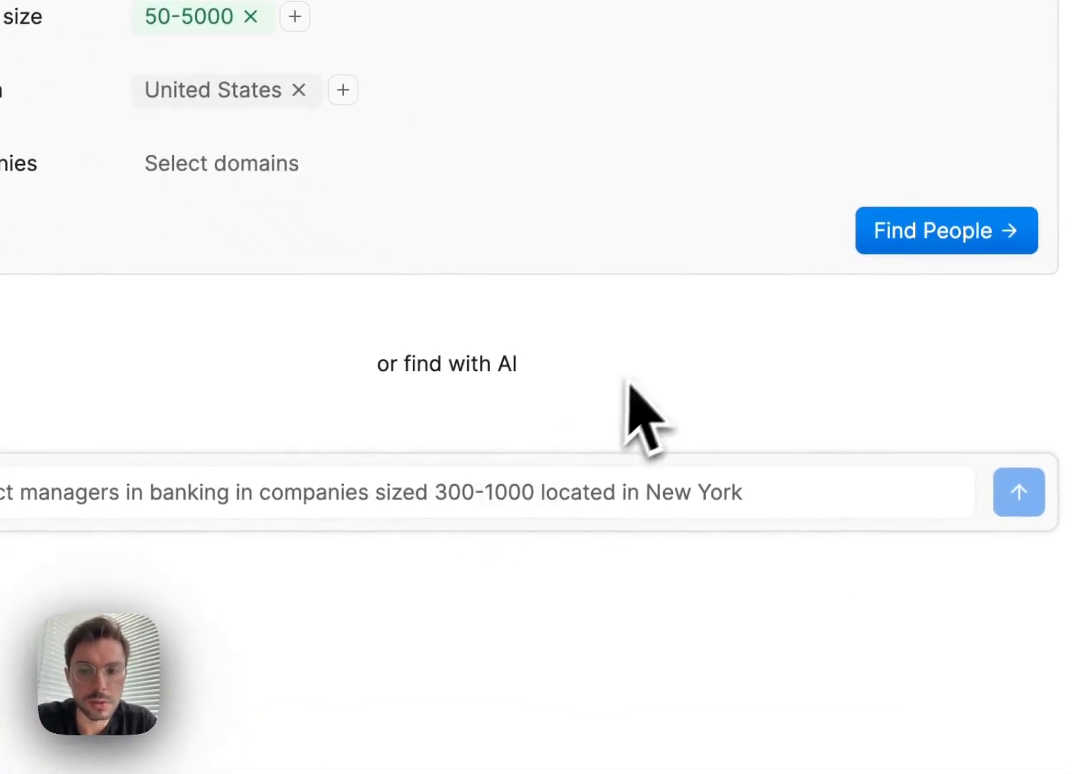
{"action": "left_click", "coordinate": [906, 235]}
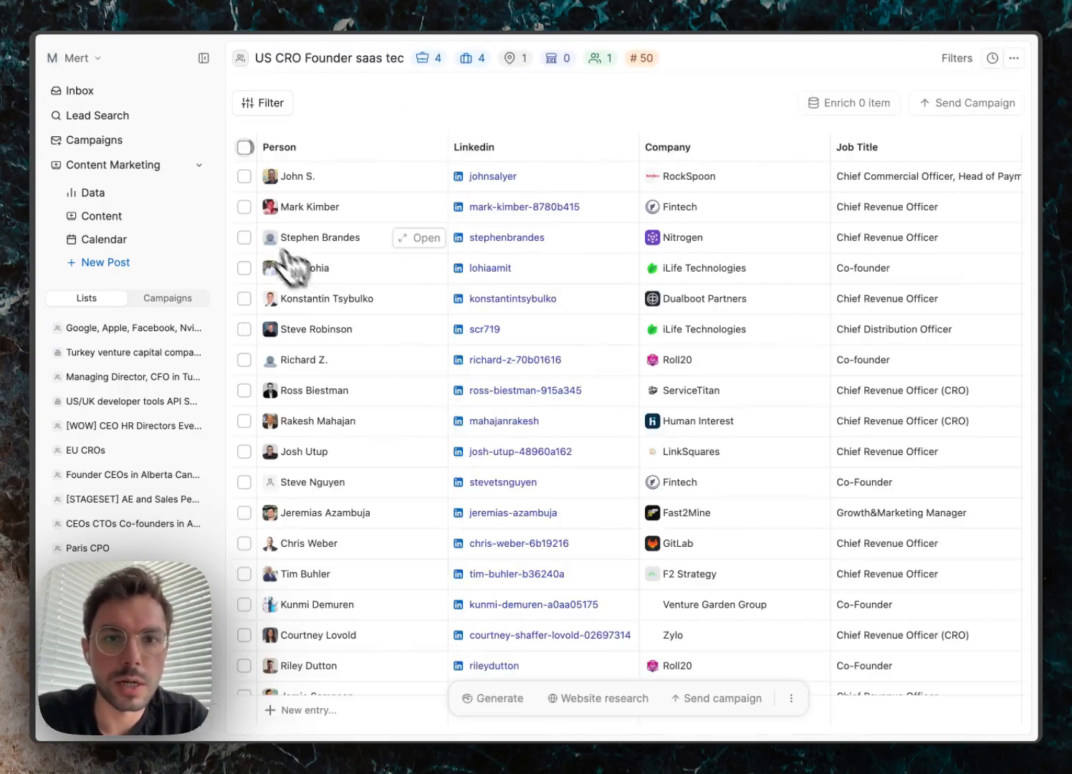
Step: Examine the list of found people, including companies, job titles, connection status, domains, LinkedIn URLs and locations
{"action": "scroll", "coordinate": [500, 290], "scroll_direction": "down", "scroll_amount": 5}
{"action": "scroll", "coordinate": [559, 308], "scroll_direction": "up", "scroll_amount": 5}
{"action": "scroll", "coordinate": [617, 329], "scroll_direction": "right", "scroll_amount": 5}
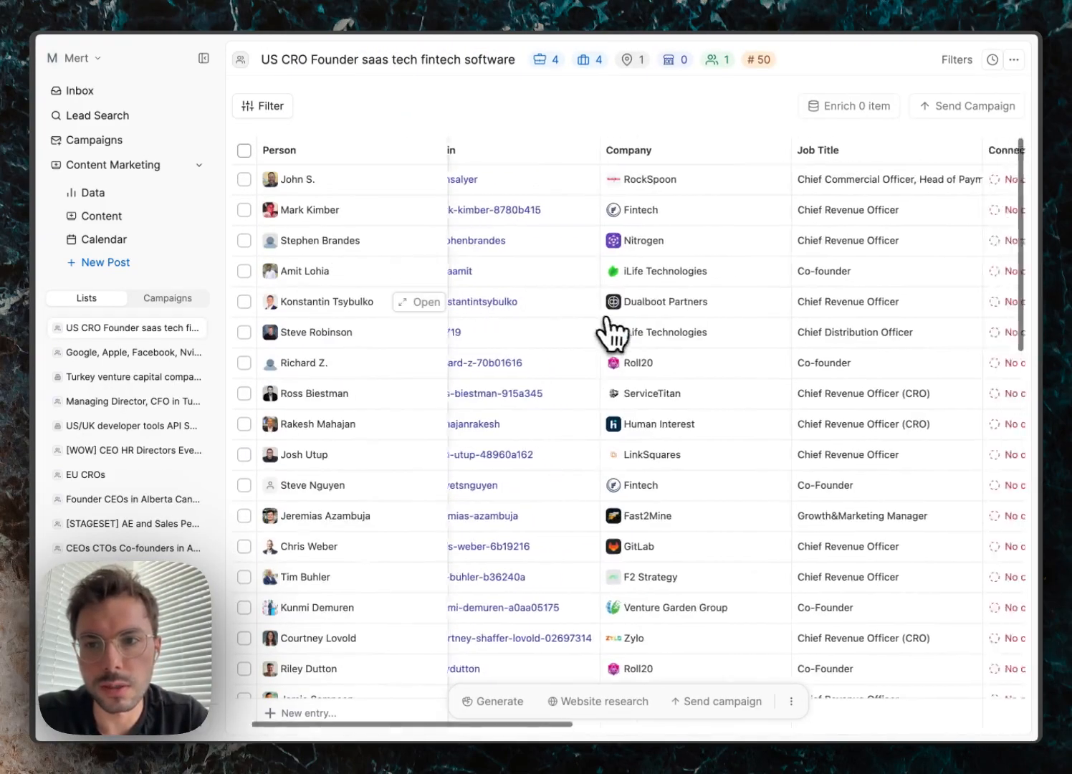
{"action": "scroll", "coordinate": [617, 331], "scroll_direction": "left", "scroll_amount": 5}
{"action": "scroll", "coordinate": [581, 272], "scroll_direction": "down", "scroll_amount": 2}
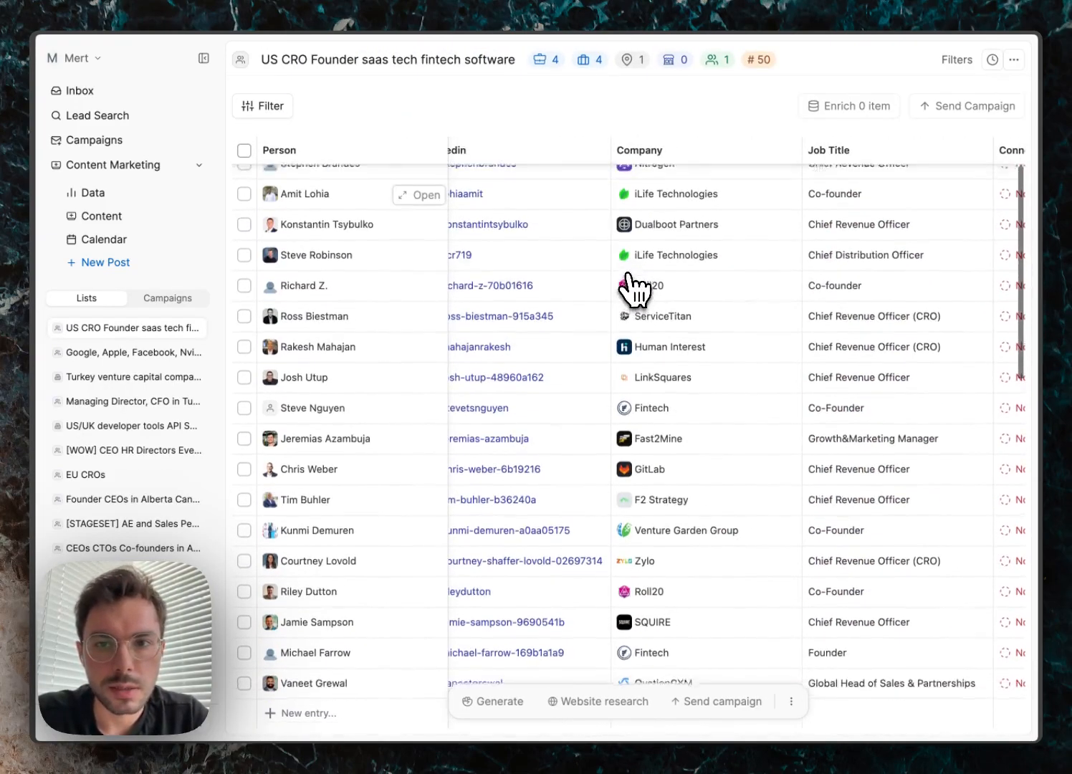
{"action": "scroll", "coordinate": [634, 291], "scroll_direction": "right", "scroll_amount": 5}
{"action": "scroll", "coordinate": [635, 290], "scroll_direction": "up", "scroll_amount": 2}
{"action": "scroll", "coordinate": [677, 270], "scroll_direction": "right", "scroll_amount": 1}
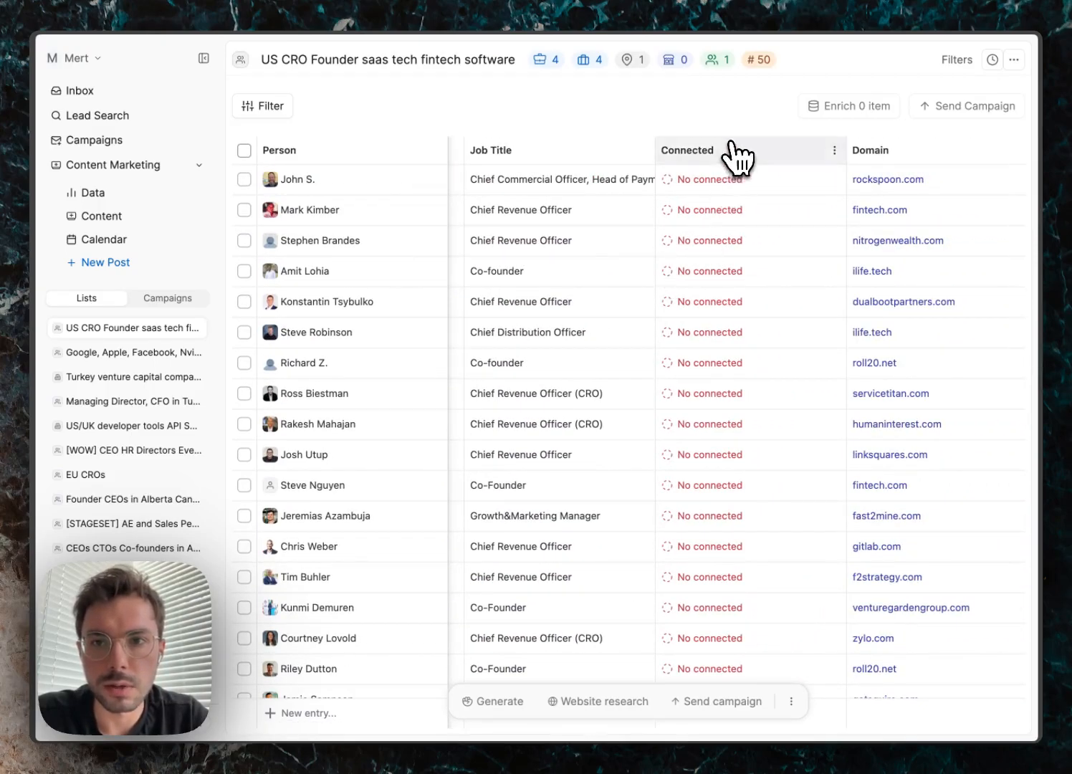
{"action": "scroll", "coordinate": [702, 326], "scroll_direction": "down", "scroll_amount": 10}
{"action": "scroll", "coordinate": [706, 380], "scroll_direction": "down", "scroll_amount": 3}
{"action": "scroll", "coordinate": [702, 359], "scroll_direction": "down", "scroll_amount": 10}
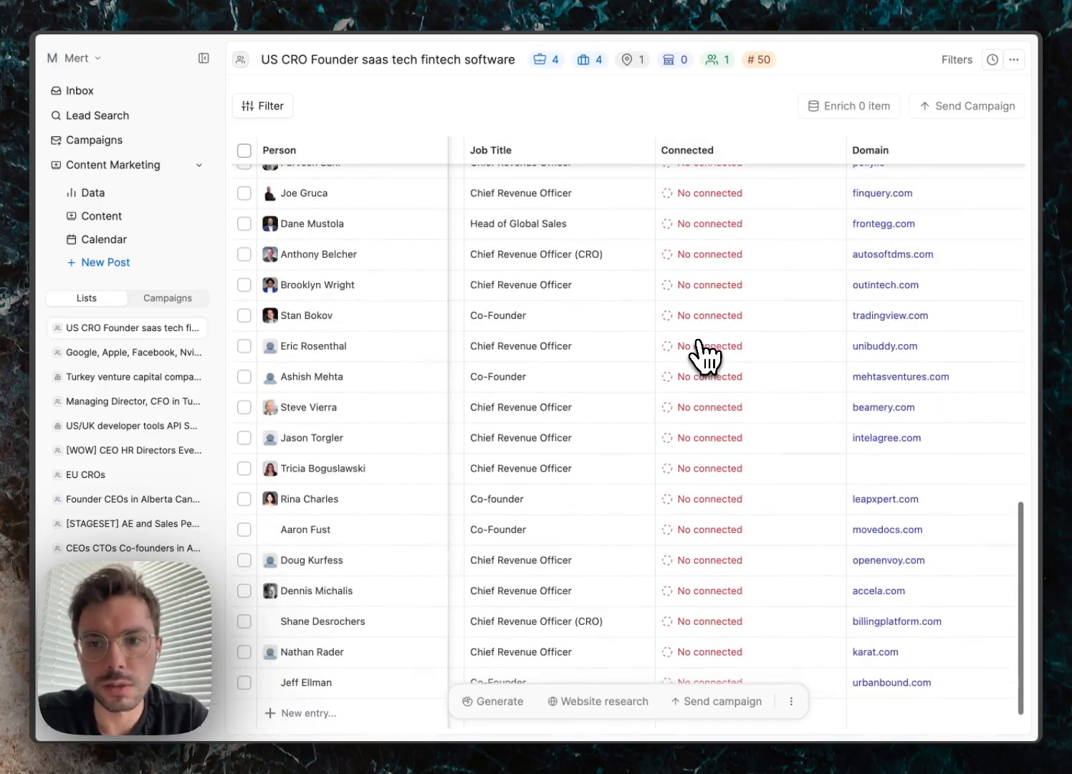
{"action": "scroll", "coordinate": [703, 358], "scroll_direction": "up", "scroll_amount": 20}
{"action": "scroll", "coordinate": [627, 320], "scroll_direction": "right", "scroll_amount": 8}
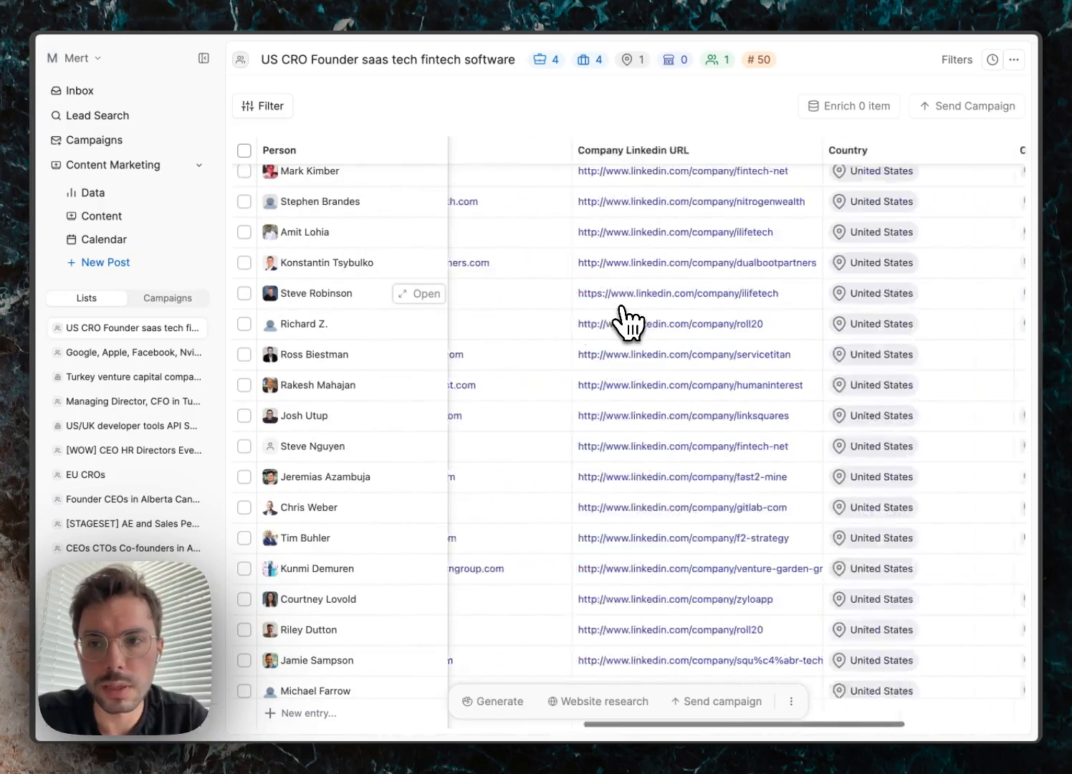
{"action": "scroll", "coordinate": [587, 379], "scroll_direction": "left", "scroll_amount": 3}
{"action": "scroll", "coordinate": [663, 344], "scroll_direction": "right", "scroll_amount": 4}
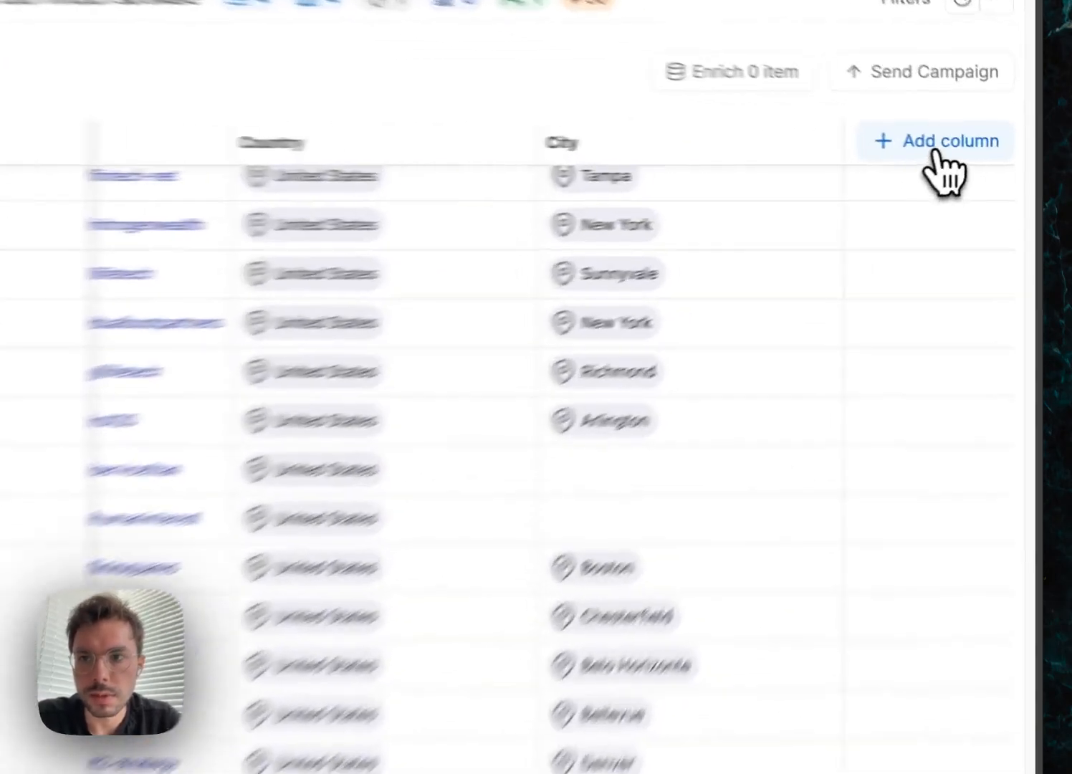
Step: Add the Education, Last Linkedin Activity and Linkedin About columns to the lead list
{"action": "left_click", "coordinate": [976, 152]}
{"action": "scroll", "coordinate": [904, 344], "scroll_direction": "down", "scroll_amount": 2}
{"action": "scroll", "coordinate": [767, 548], "scroll_direction": "down", "scroll_amount": 10}
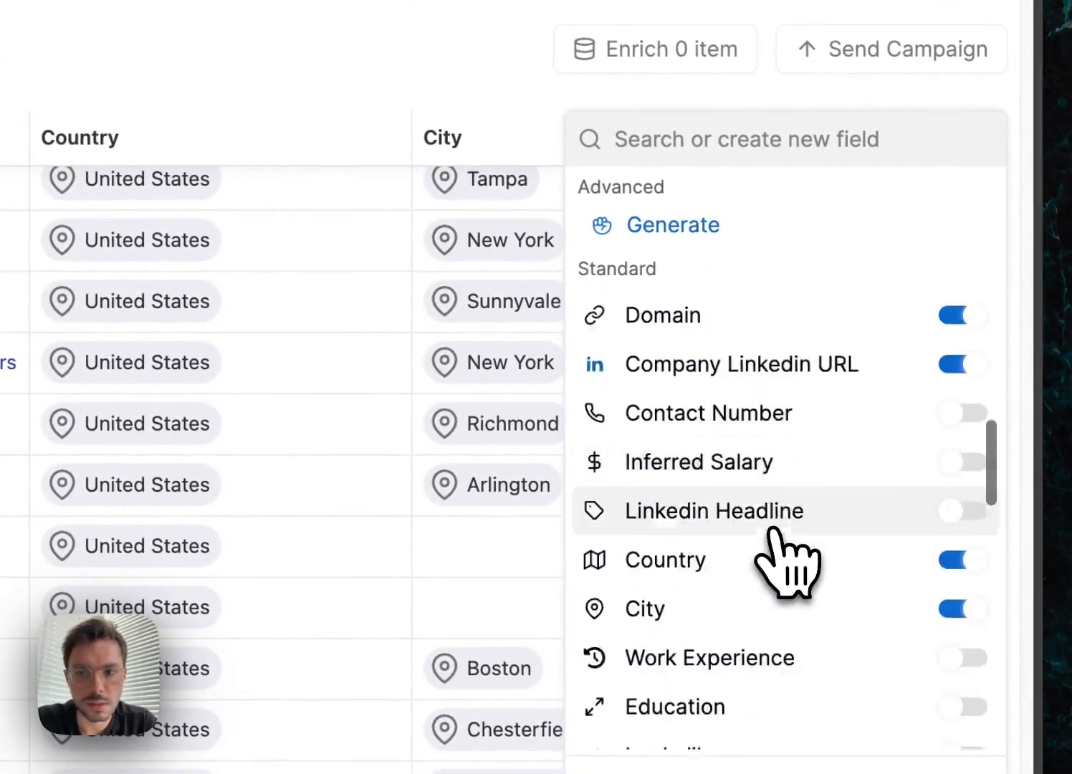
{"action": "scroll", "coordinate": [881, 574], "scroll_direction": "down", "scroll_amount": 2}
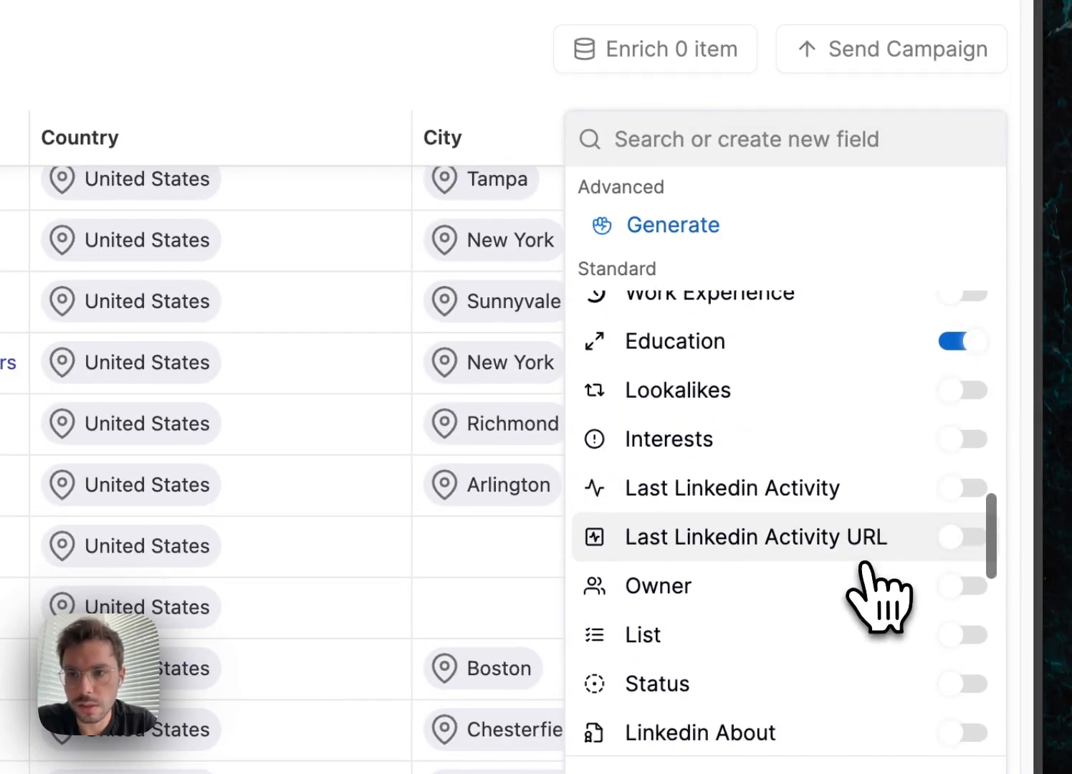
{"action": "left_click", "coordinate": [957, 486]}
{"action": "scroll", "coordinate": [849, 606], "scroll_direction": "down", "scroll_amount": 3}
{"action": "scroll", "coordinate": [802, 570], "scroll_direction": "down", "scroll_amount": 3}
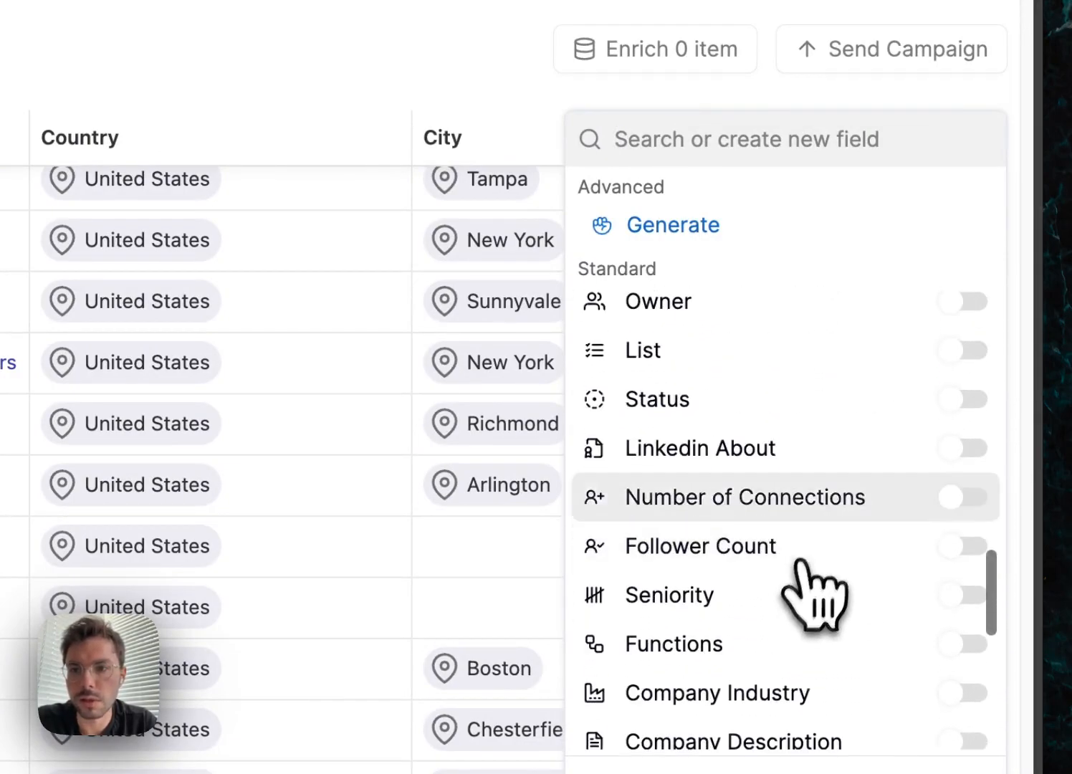
{"action": "left_click", "coordinate": [875, 448]}
Step: Add the Functions, Seniority, Company Industry, Latest Funding Round and Total Funding columns to the lead list
{"action": "scroll", "coordinate": [881, 502], "scroll_direction": "down", "scroll_amount": 3}
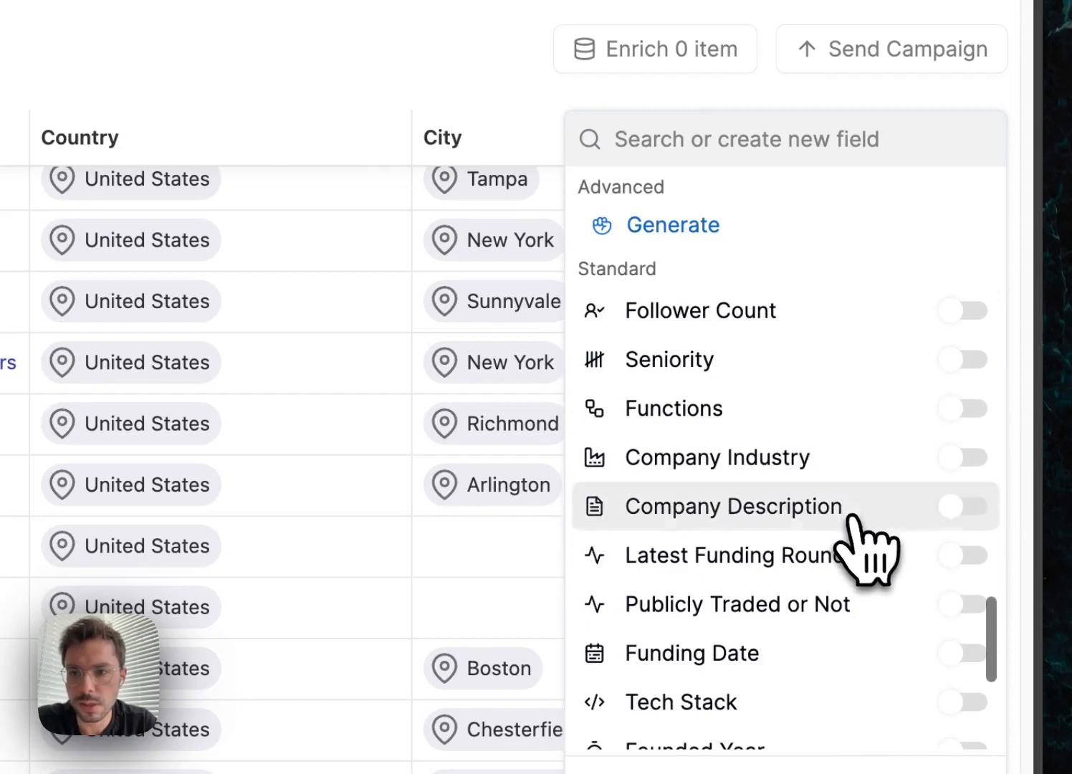
{"action": "left_click", "coordinate": [810, 419]}
{"action": "left_click", "coordinate": [789, 362]}
{"action": "left_click", "coordinate": [788, 463]}
{"action": "scroll", "coordinate": [781, 559], "scroll_direction": "down", "scroll_amount": 2}
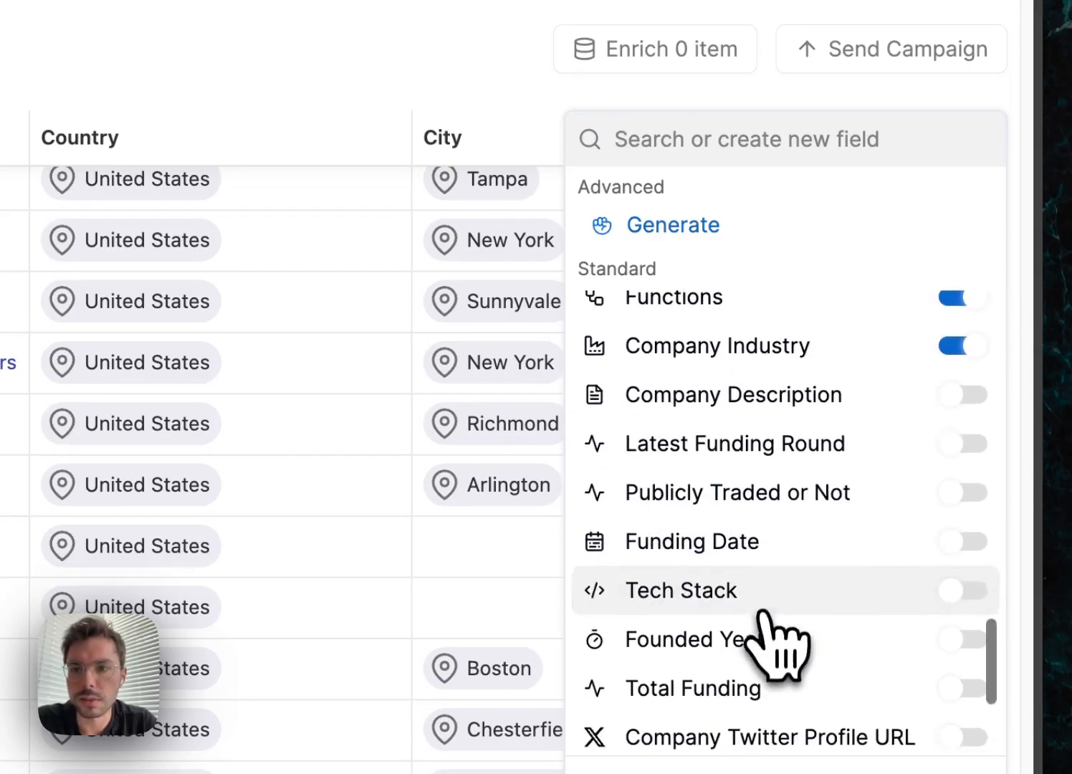
{"action": "left_click", "coordinate": [799, 450]}
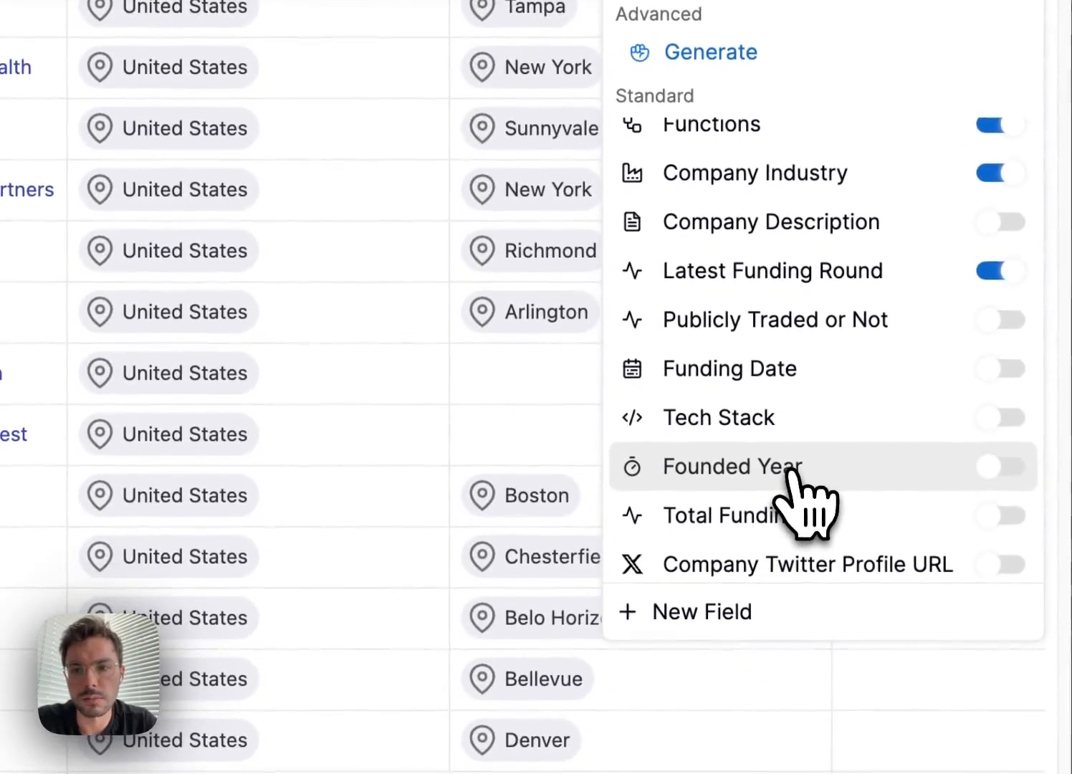
{"action": "left_click", "coordinate": [753, 510]}
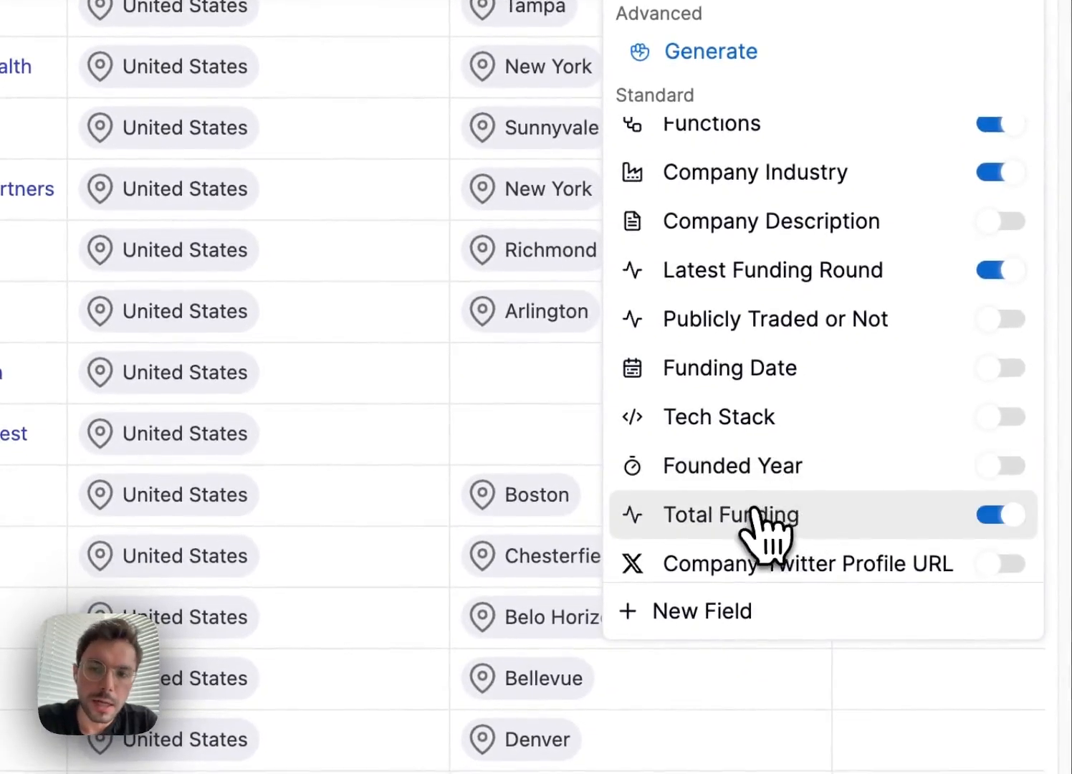
{"action": "left_click", "coordinate": [326, 248]}
Step: Select the first three people in the list and start enriching their data
{"action": "scroll", "coordinate": [339, 248], "scroll_direction": "right", "scroll_amount": 10}
{"action": "scroll", "coordinate": [339, 248], "scroll_direction": "up", "scroll_amount": 1}
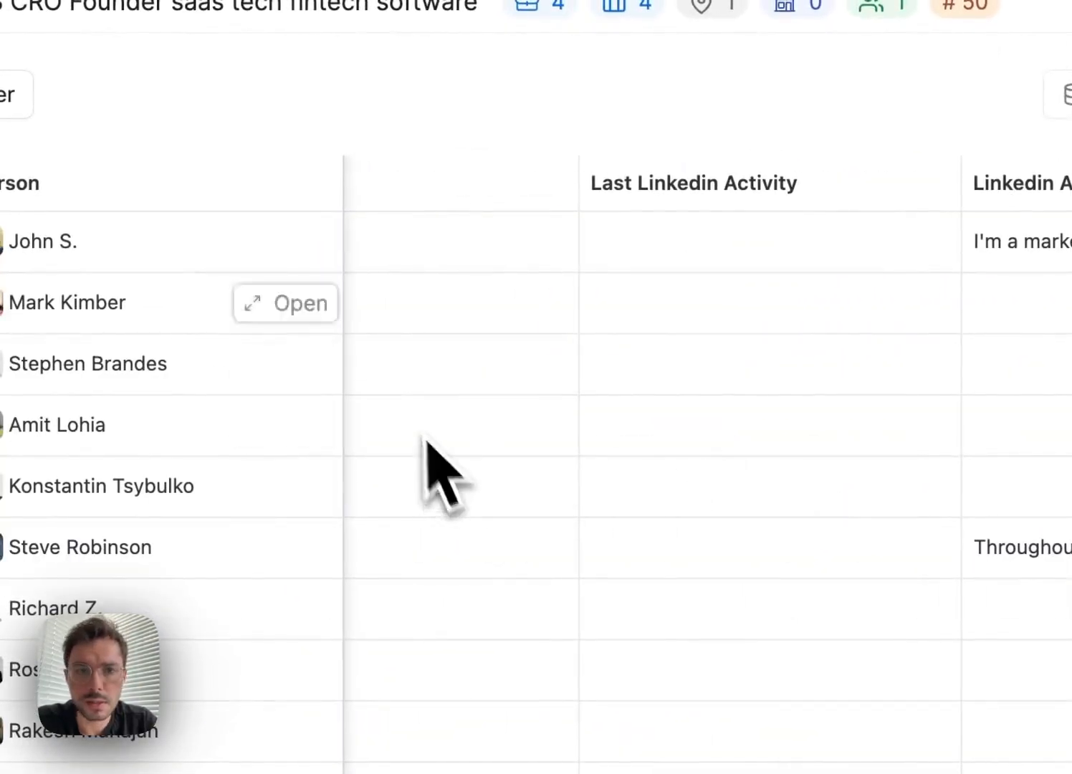
{"action": "left_click", "coordinate": [280, 298]}
{"action": "left_click", "coordinate": [280, 421], "text": "shift"}
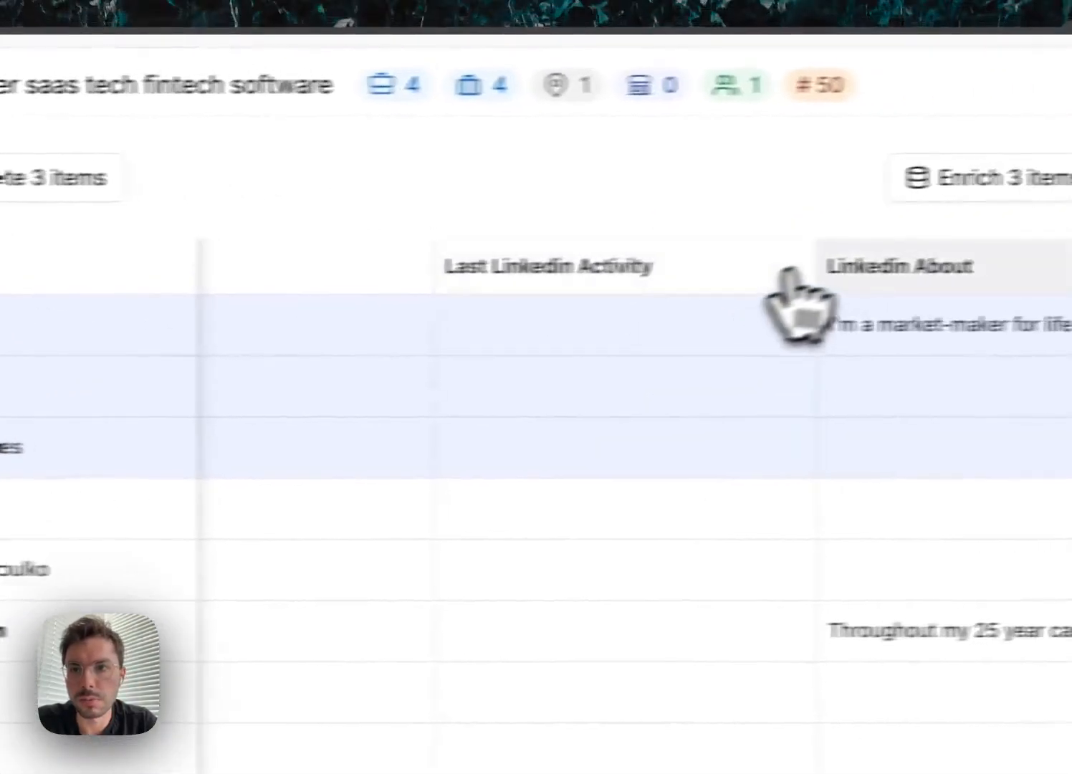
{"action": "left_click", "coordinate": [986, 177]}
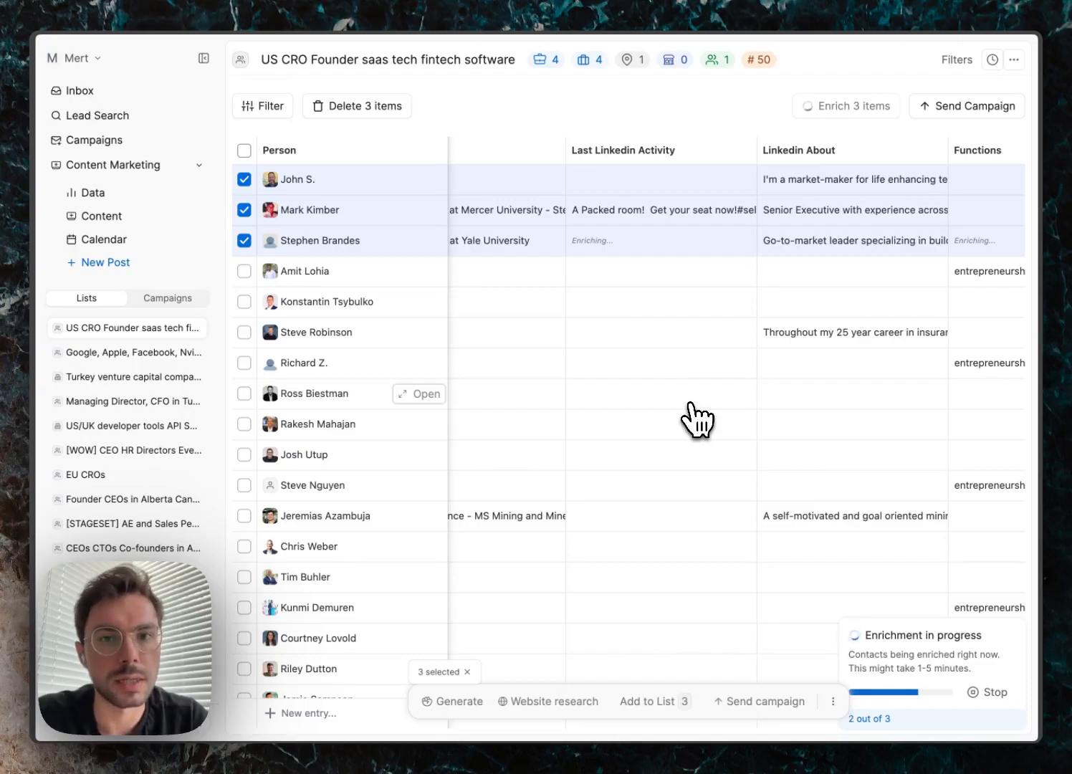
Step: Examine the enriched function, seniority, industry and funding columns for the three selected people
{"action": "scroll", "coordinate": [695, 420], "scroll_direction": "right", "scroll_amount": 5}
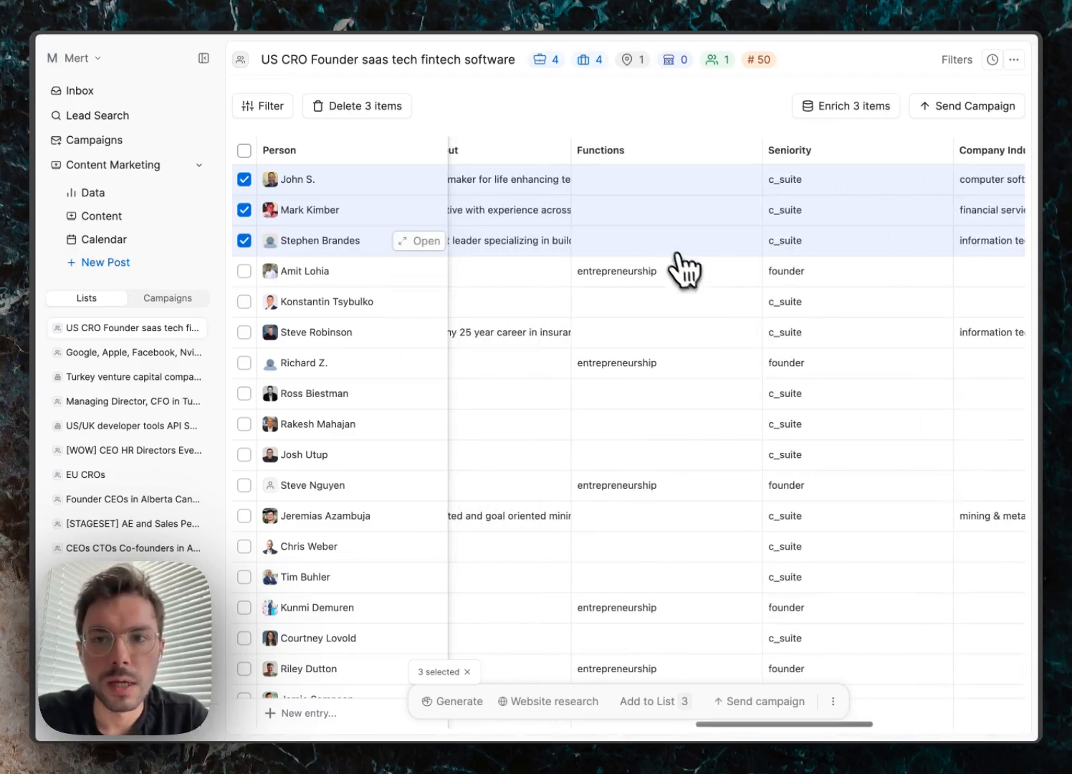
{"action": "scroll", "coordinate": [681, 265], "scroll_direction": "right", "scroll_amount": 8}
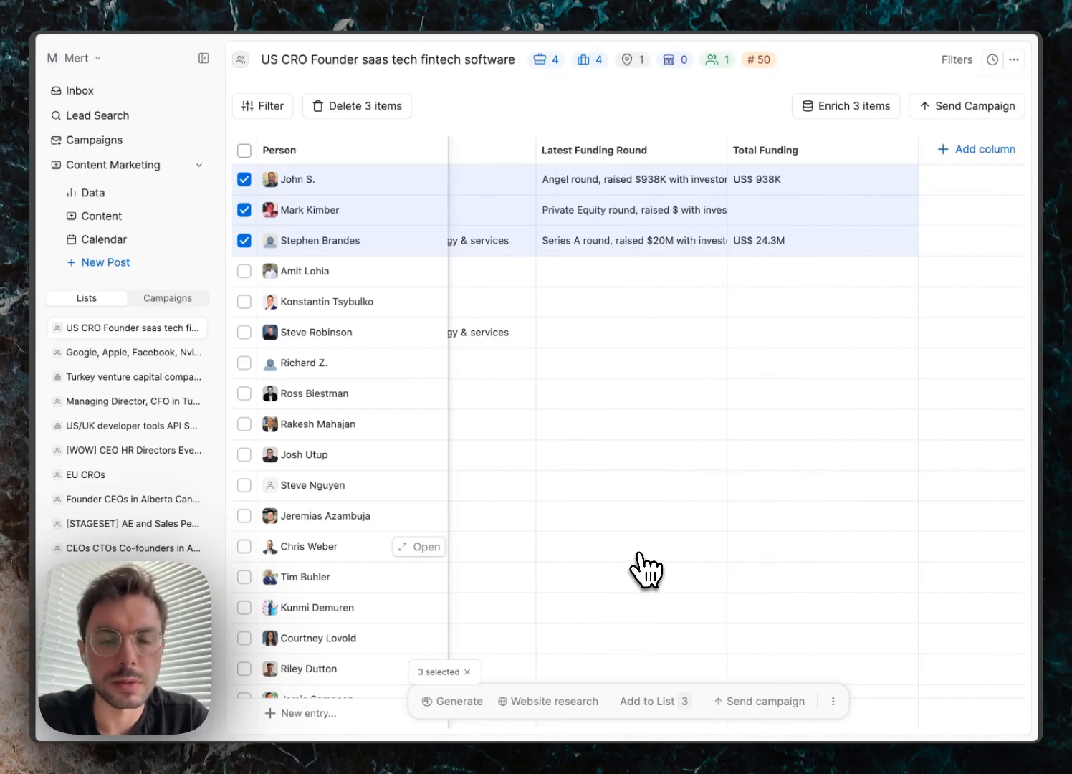
{"action": "scroll", "coordinate": [584, 248], "scroll_direction": "left", "scroll_amount": 3}
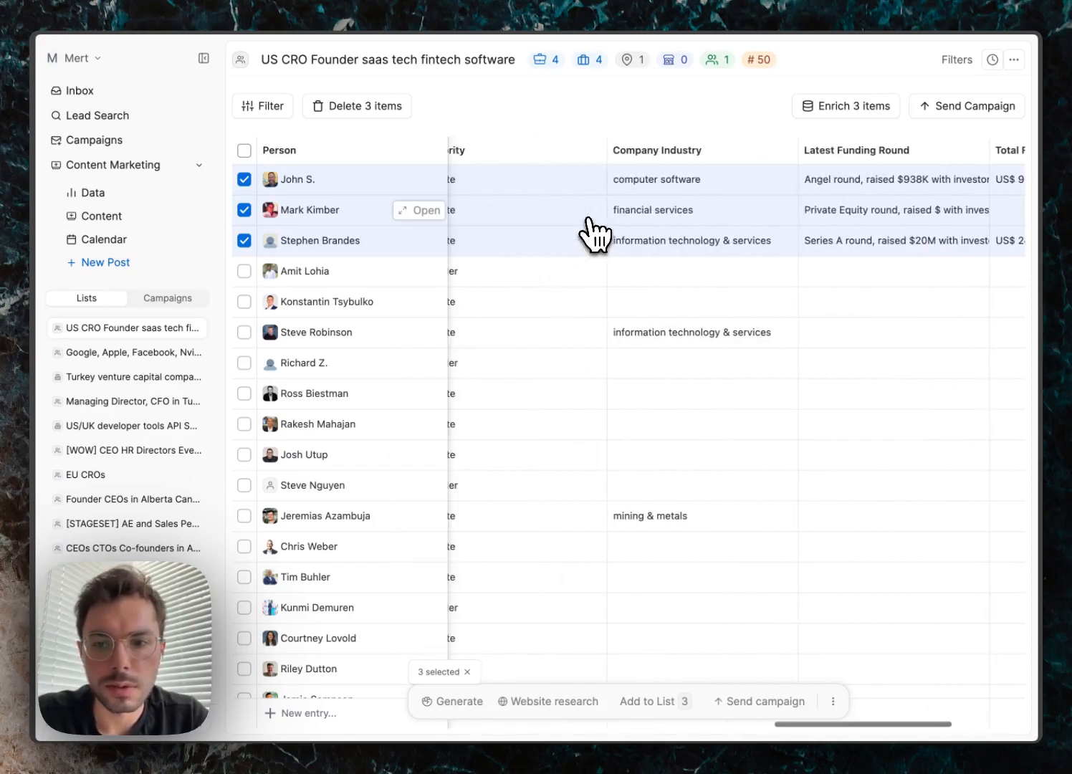
Step: Run website research on the lead list with the prompt "Find out if they are hiring for sales and summarise the job posts"
{"action": "scroll", "coordinate": [724, 223], "scroll_direction": "left", "scroll_amount": 1}
{"action": "scroll", "coordinate": [702, 223], "scroll_direction": "right", "scroll_amount": 5}
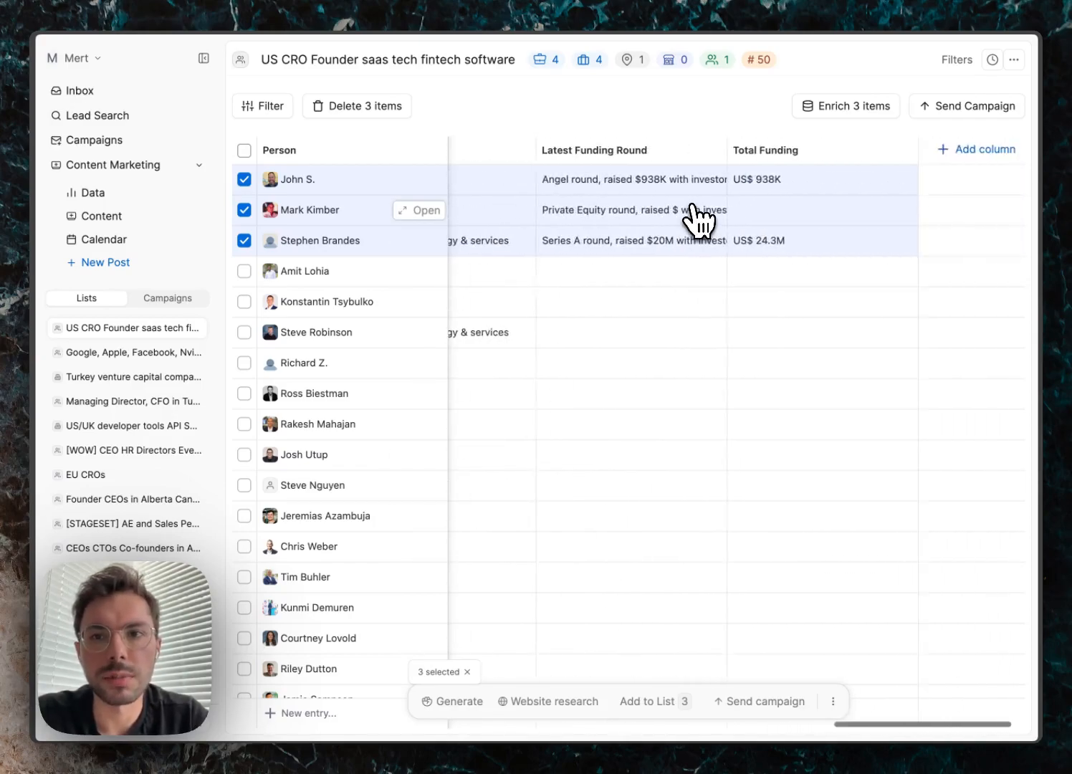
{"action": "scroll", "coordinate": [696, 220], "scroll_direction": "left", "scroll_amount": 10}
{"action": "scroll", "coordinate": [581, 240], "scroll_direction": "right", "scroll_amount": 6}
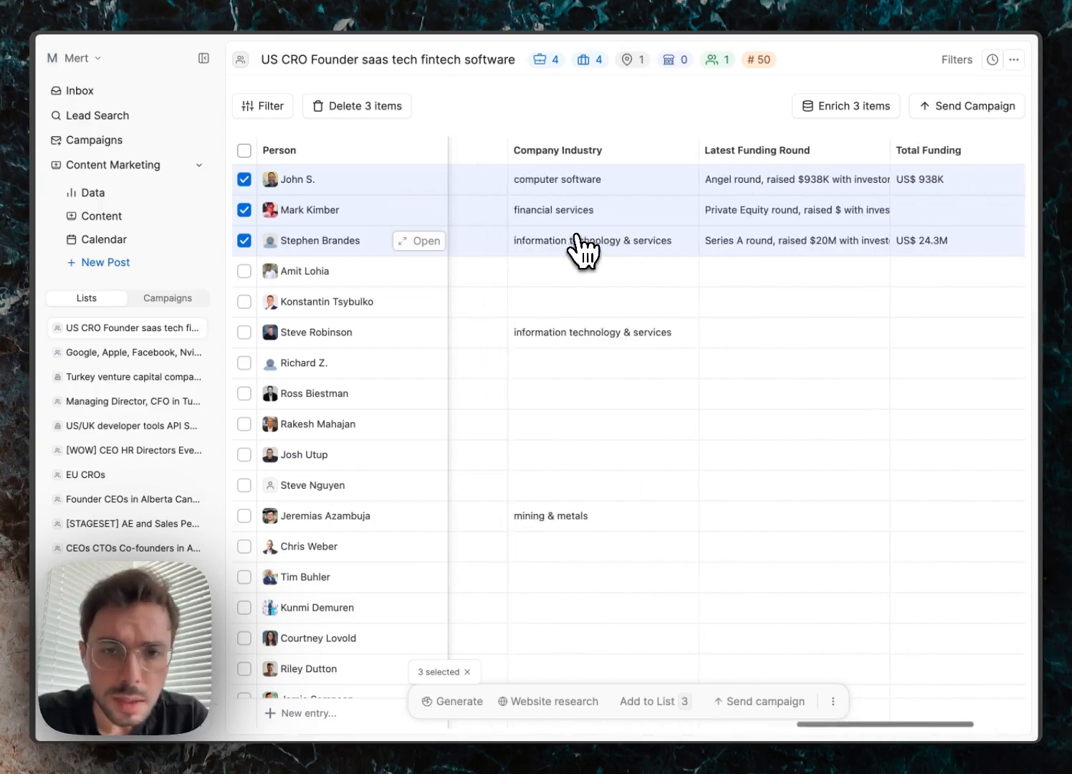
{"action": "scroll", "coordinate": [645, 237], "scroll_direction": "left", "scroll_amount": 3}
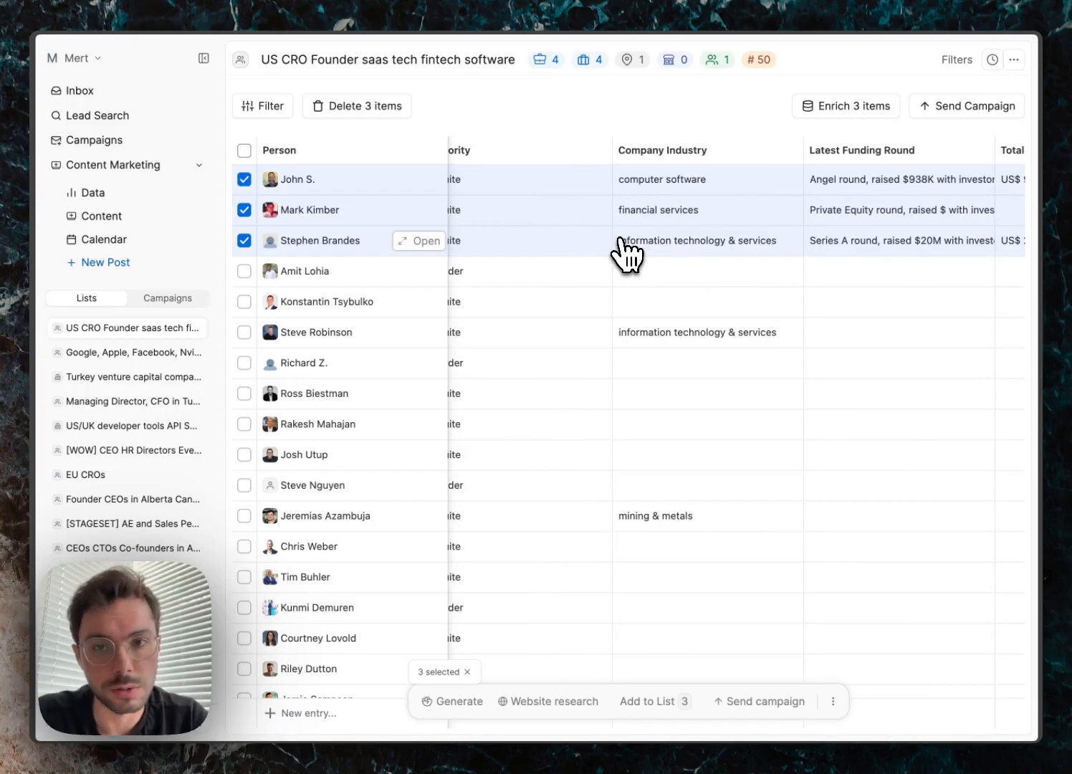
{"action": "scroll", "coordinate": [623, 247], "scroll_direction": "right", "scroll_amount": 4}
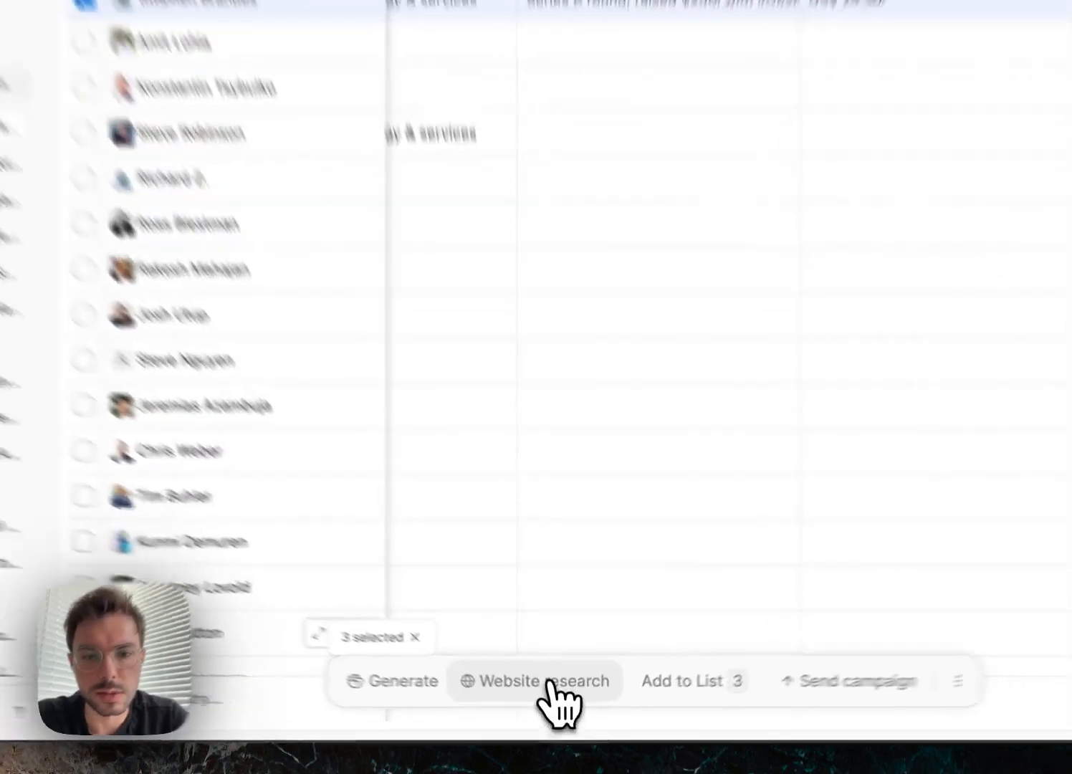
{"action": "left_click", "coordinate": [555, 700]}
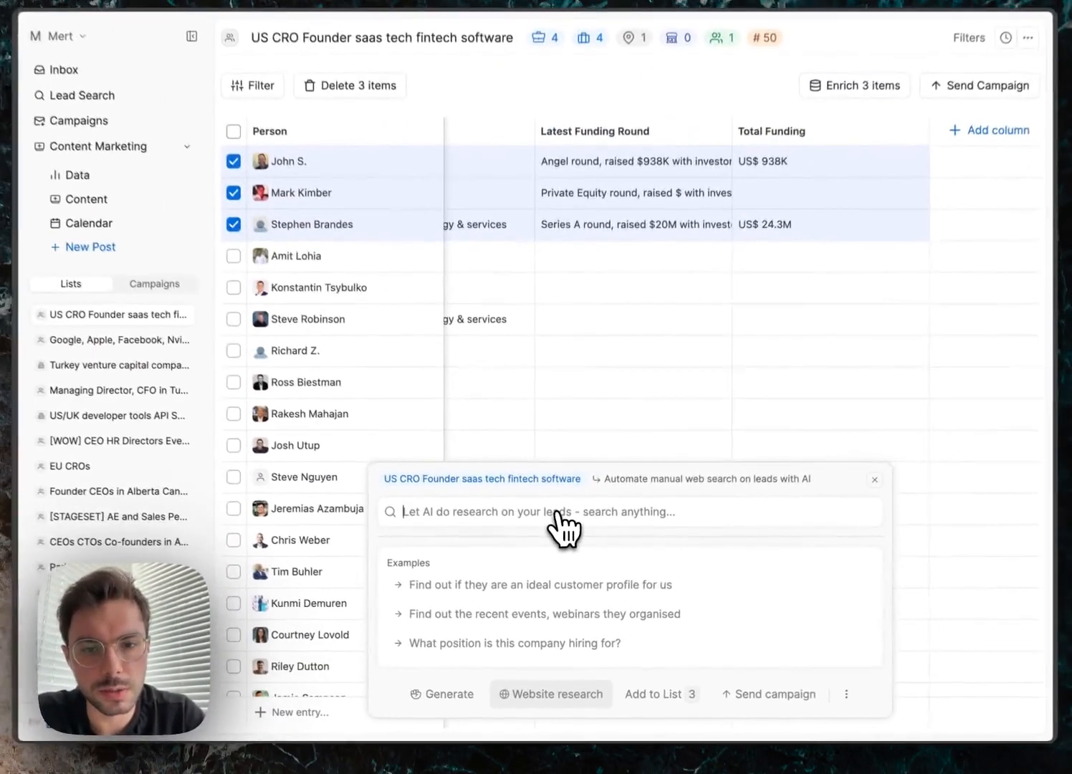
{"action": "type", "text": "Find out if they are hiring for sales and summarise the job posts"}
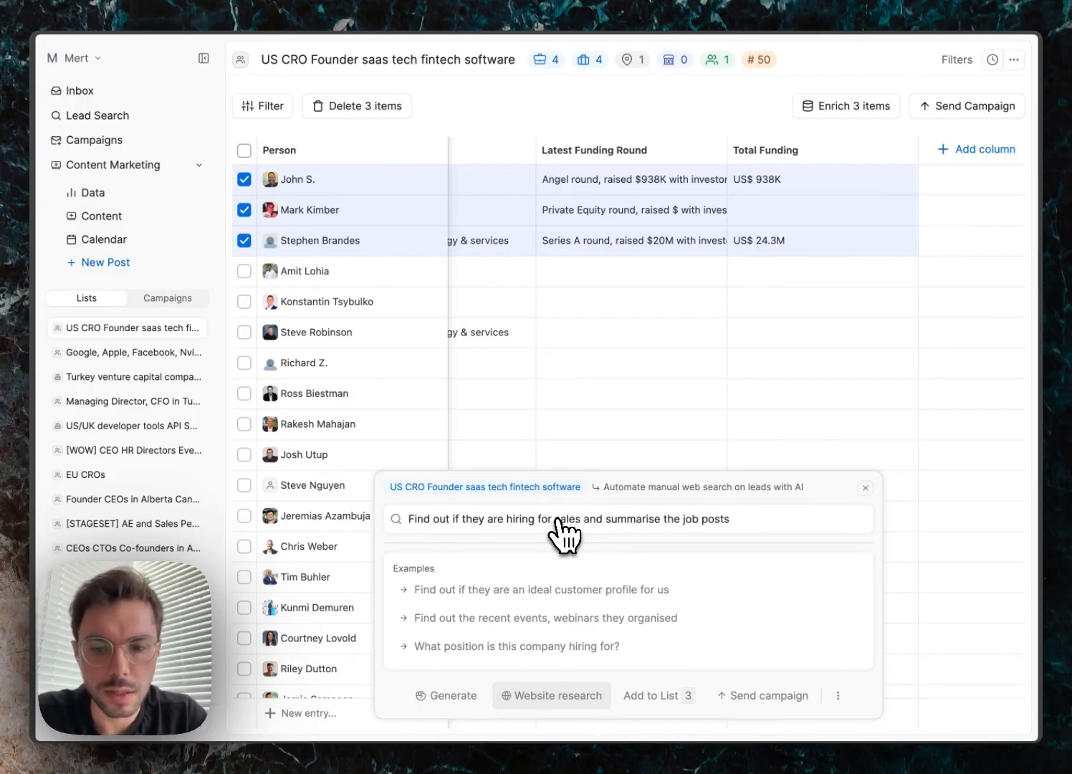
{"action": "key", "text": "Return"}
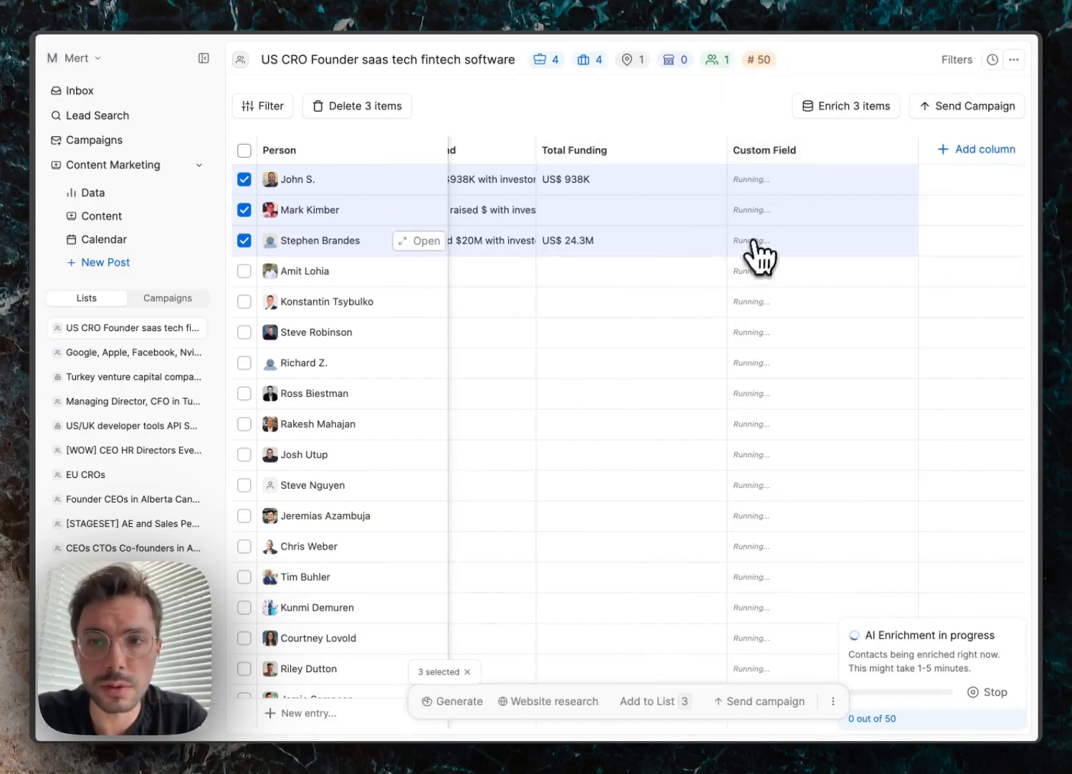
Step: Rename the new research results column as "Recent Job Postings"
{"action": "scroll", "coordinate": [638, 318], "scroll_direction": "down", "scroll_amount": 5}
{"action": "scroll", "coordinate": [628, 315], "scroll_direction": "up", "scroll_amount": 5}
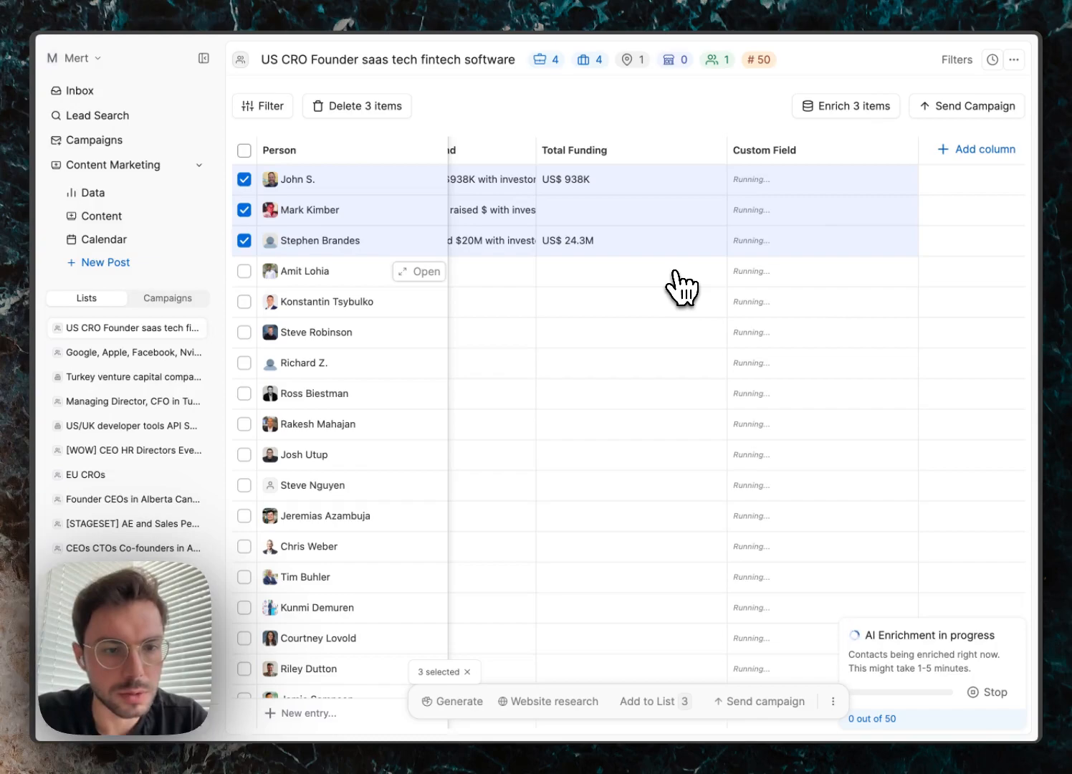
{"action": "scroll", "coordinate": [722, 297], "scroll_direction": "left", "scroll_amount": 2}
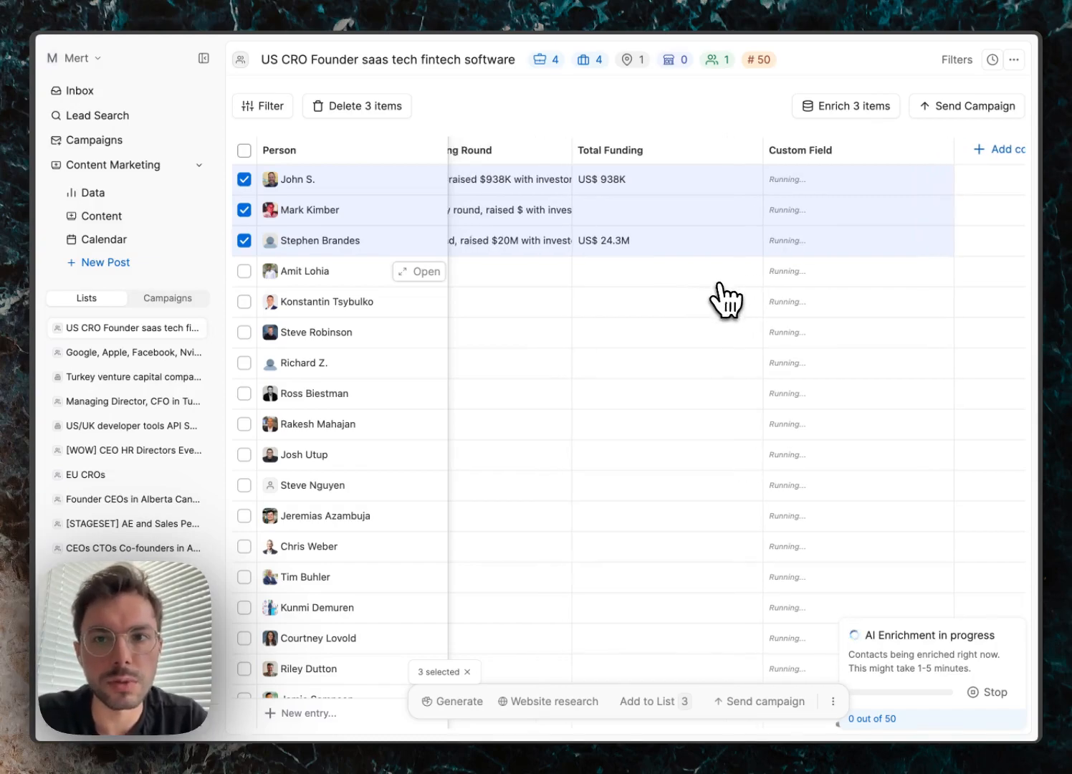
{"action": "scroll", "coordinate": [723, 297], "scroll_direction": "right", "scroll_amount": 2}
{"action": "left_click", "coordinate": [906, 150]}
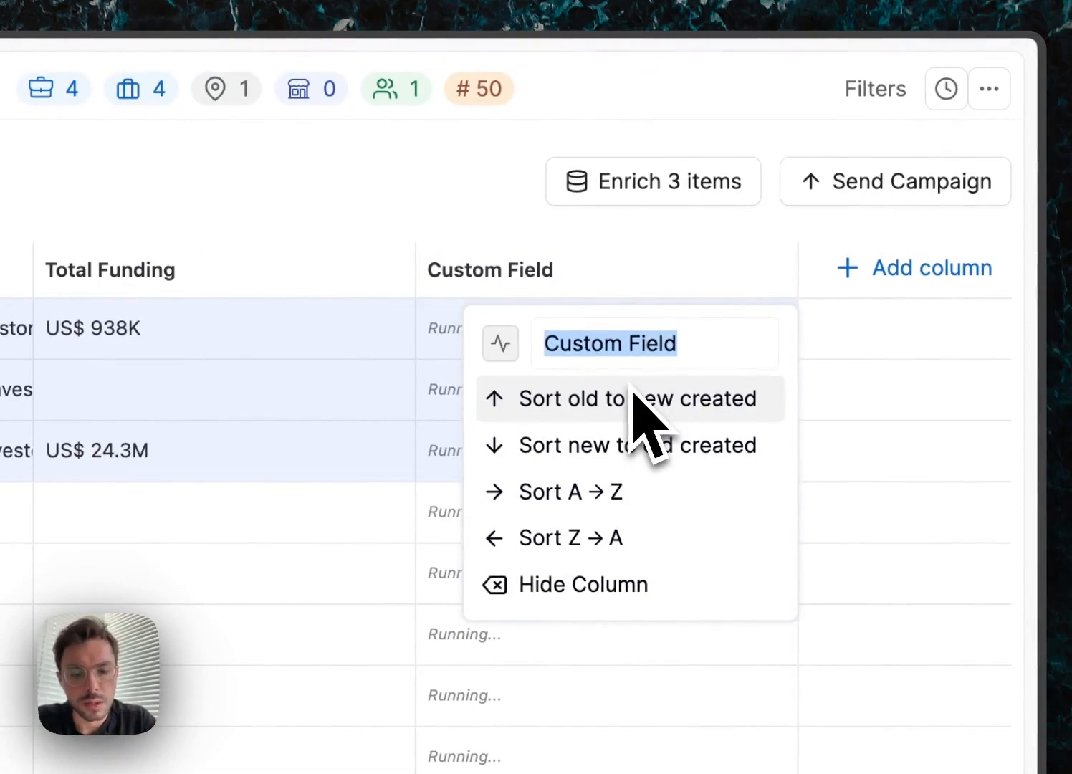
{"action": "type", "text": "Recent Job Postings"}
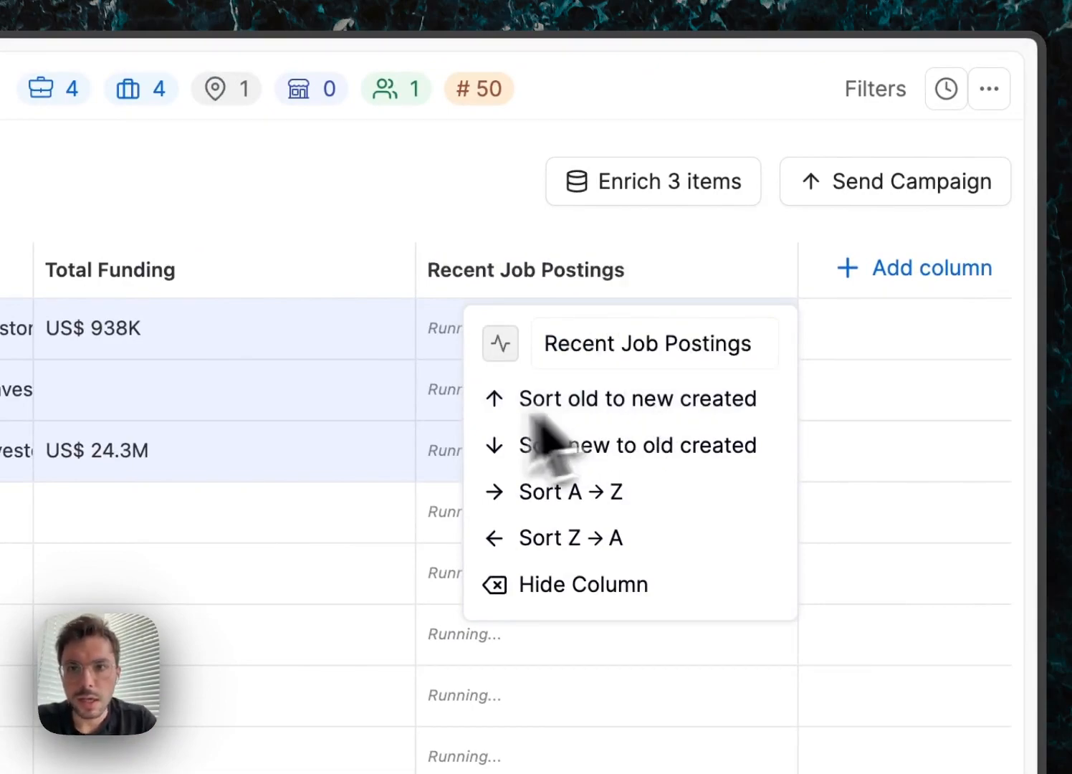
{"action": "left_click", "coordinate": [364, 230]}
{"action": "scroll", "coordinate": [444, 336], "scroll_direction": "left", "scroll_amount": 7}
{"action": "scroll", "coordinate": [611, 387], "scroll_direction": "left", "scroll_amount": 7}
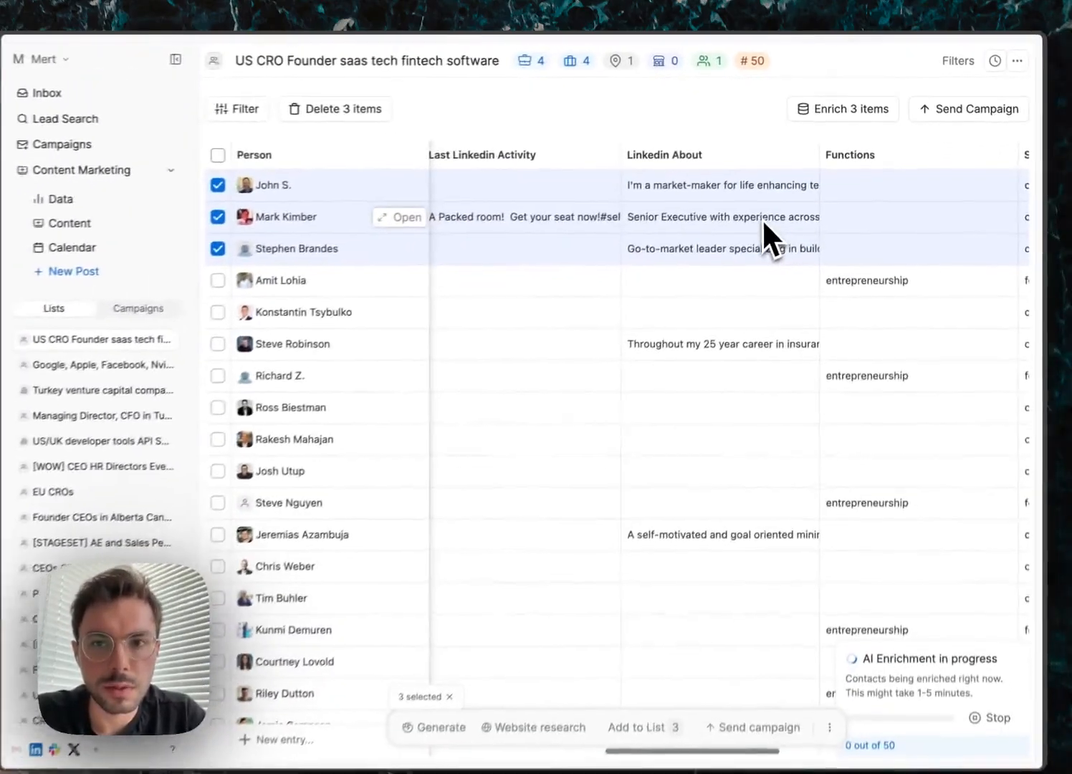
{"action": "scroll", "coordinate": [611, 392], "scroll_direction": "right", "scroll_amount": 12}
{"action": "scroll", "coordinate": [769, 215], "scroll_direction": "right", "scroll_amount": 2}
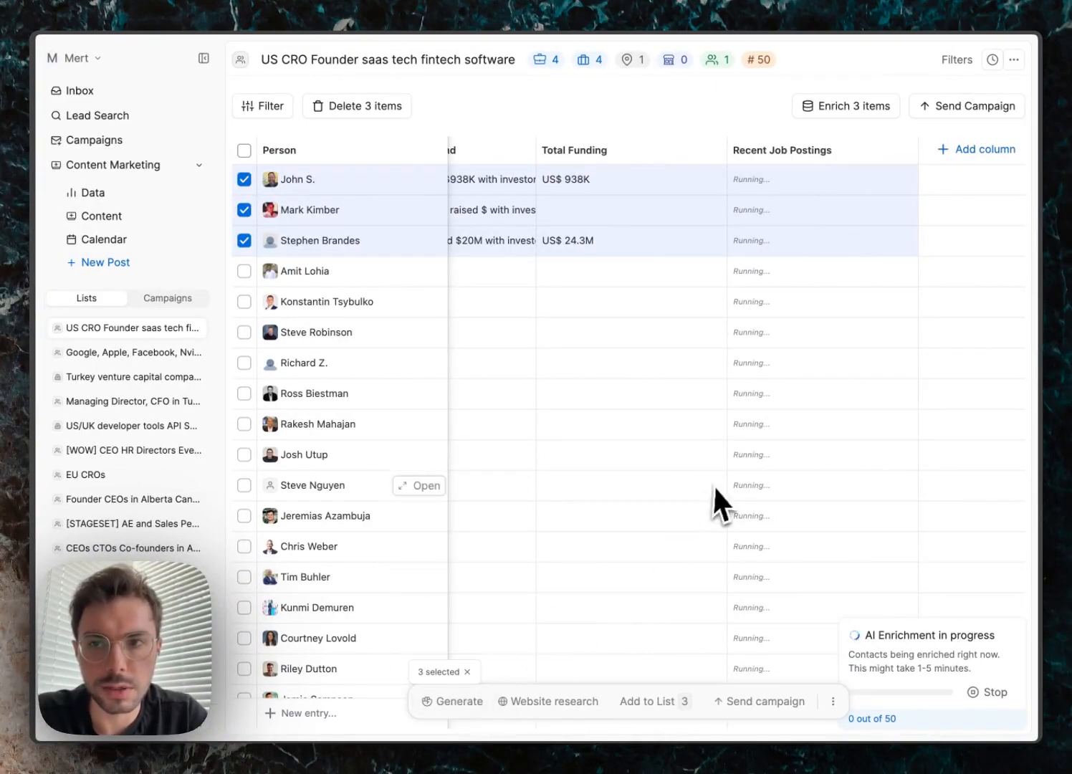
{"action": "left_click", "coordinate": [462, 701]}
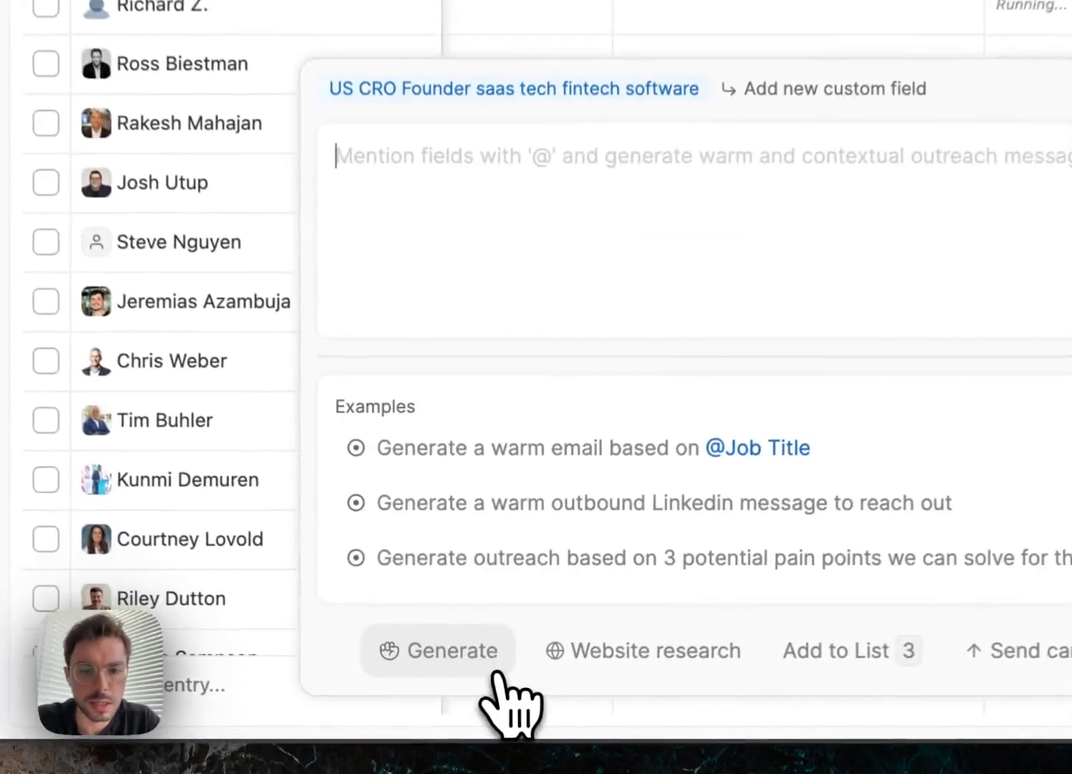
{"action": "type", "text": "Ge"}
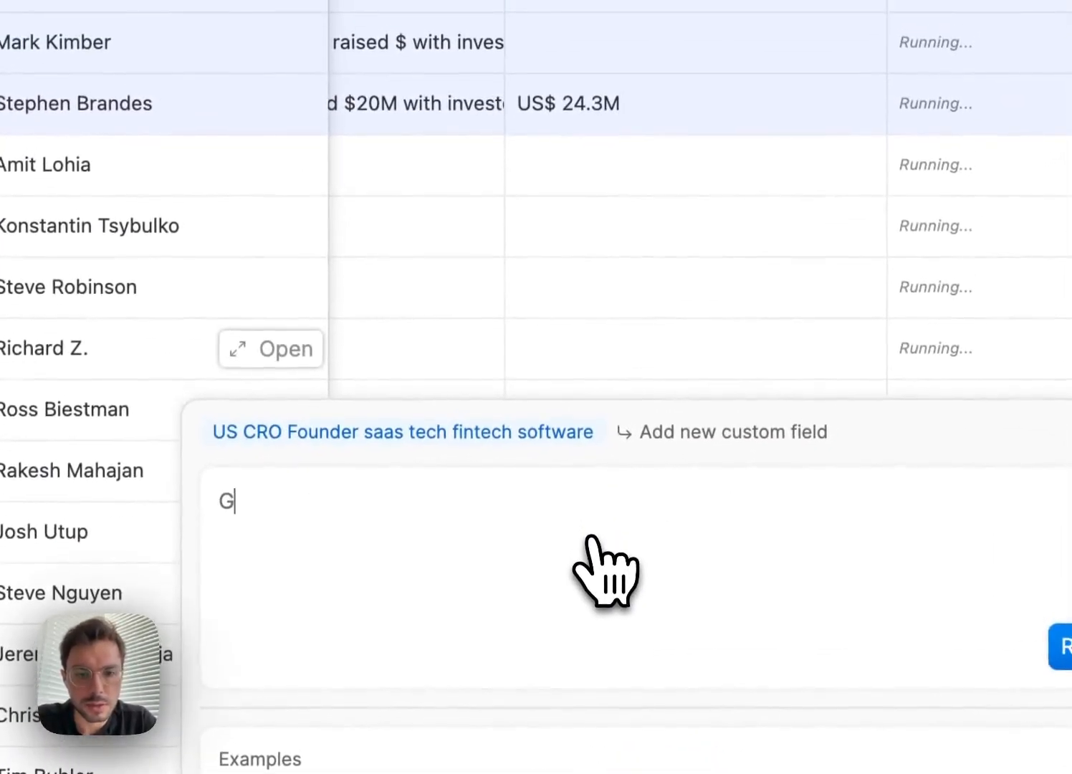
{"action": "type", "text": "nerate an outbound warm Linkedin message bas"}
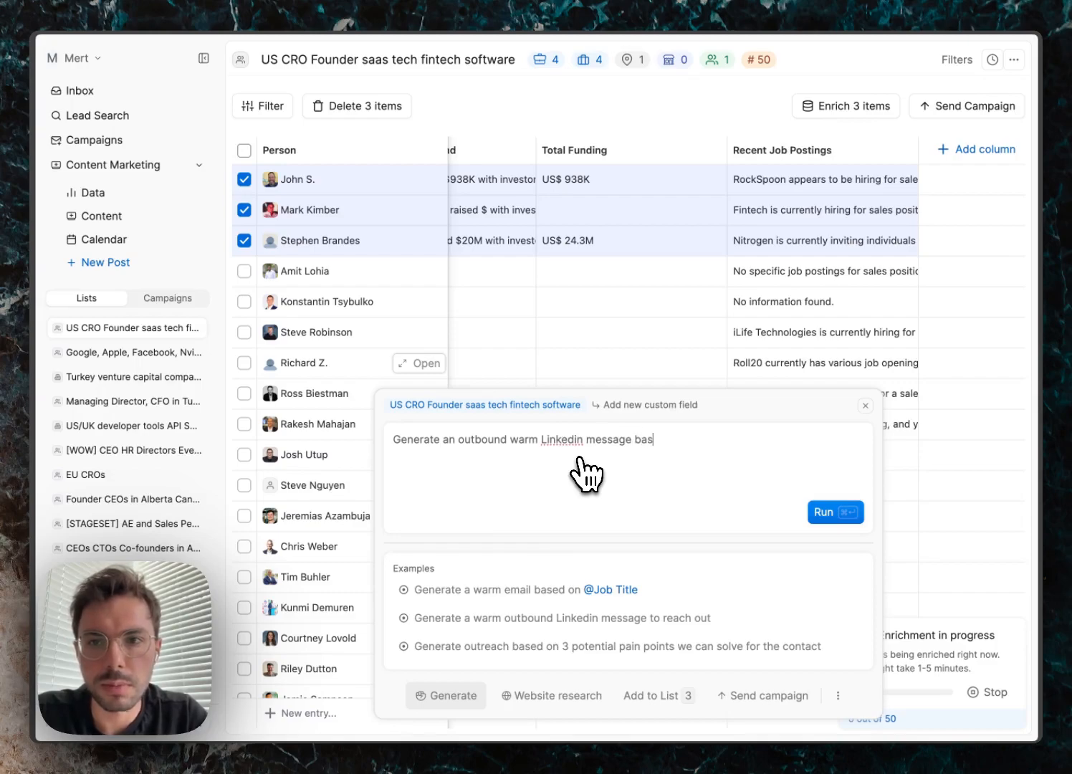
{"action": "type", "text": "on @rece"}
{"action": "key", "text": "Return"}
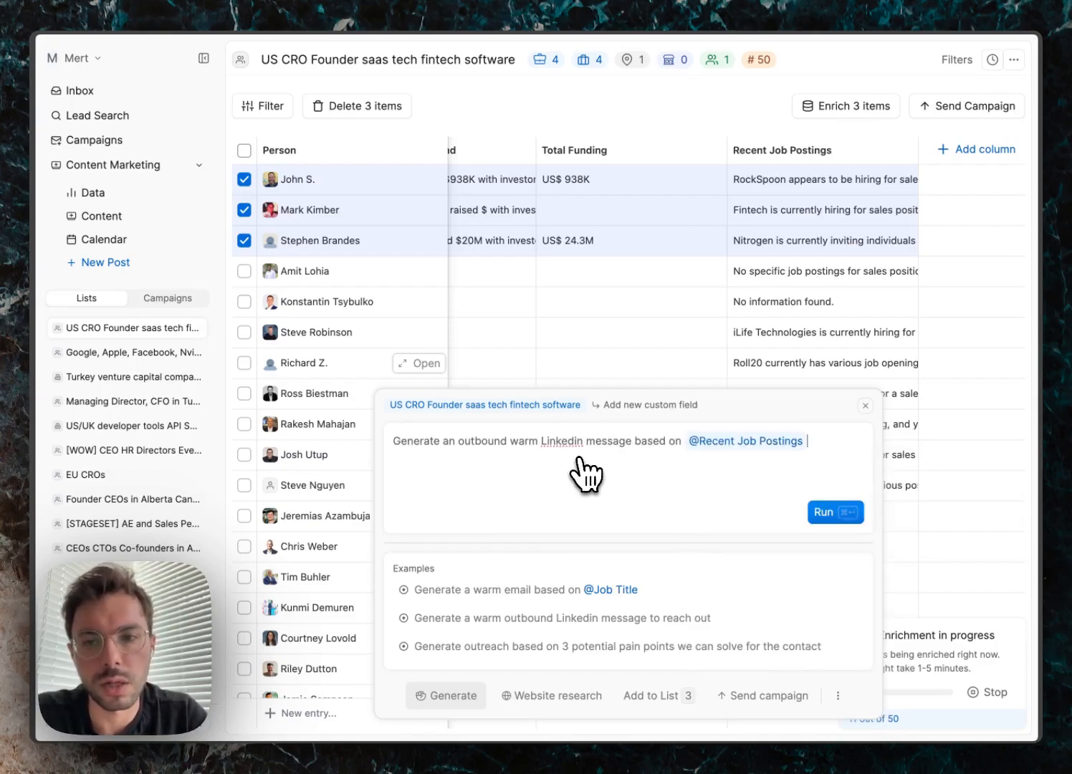
{"action": "scroll", "coordinate": [870, 315], "scroll_direction": "left", "scroll_amount": 3}
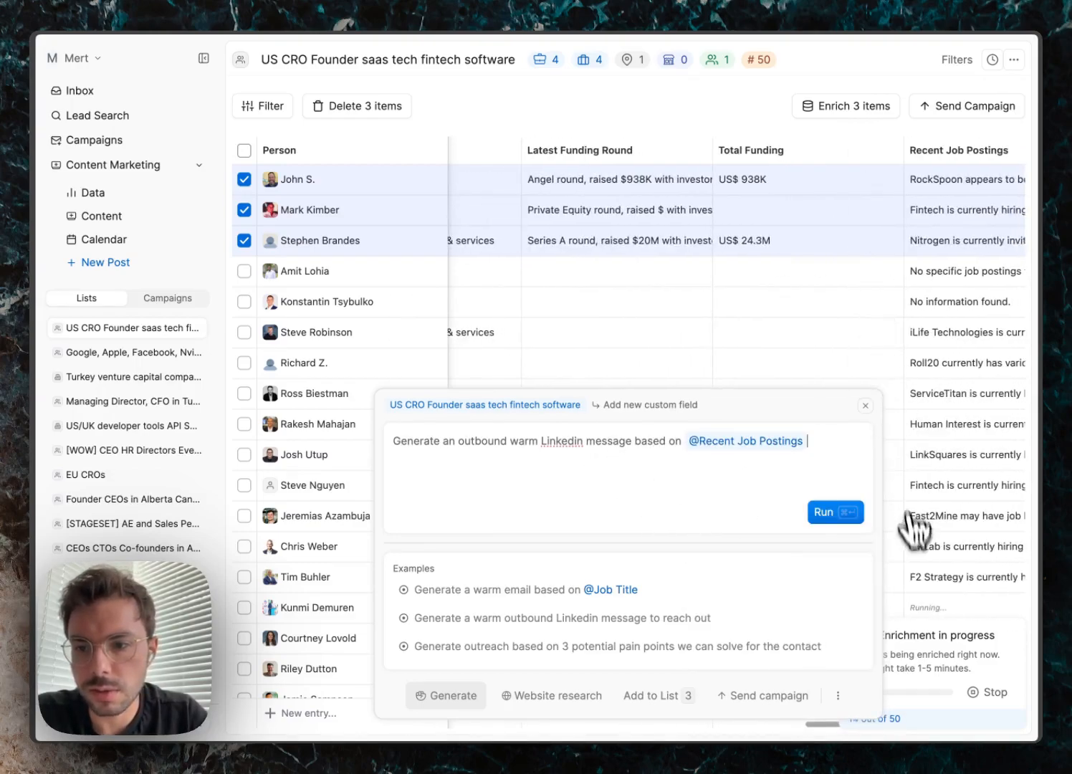
{"action": "scroll", "coordinate": [932, 577], "scroll_direction": "right", "scroll_amount": 3}
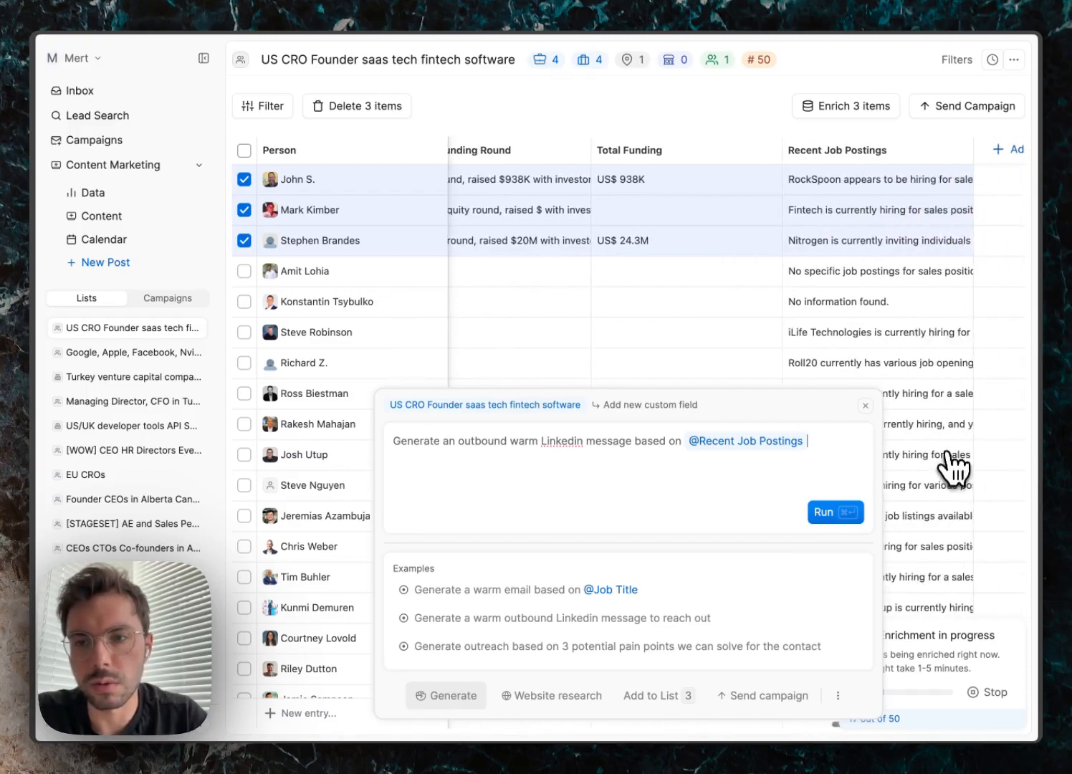
{"action": "scroll", "coordinate": [929, 352], "scroll_direction": "left", "scroll_amount": 3}
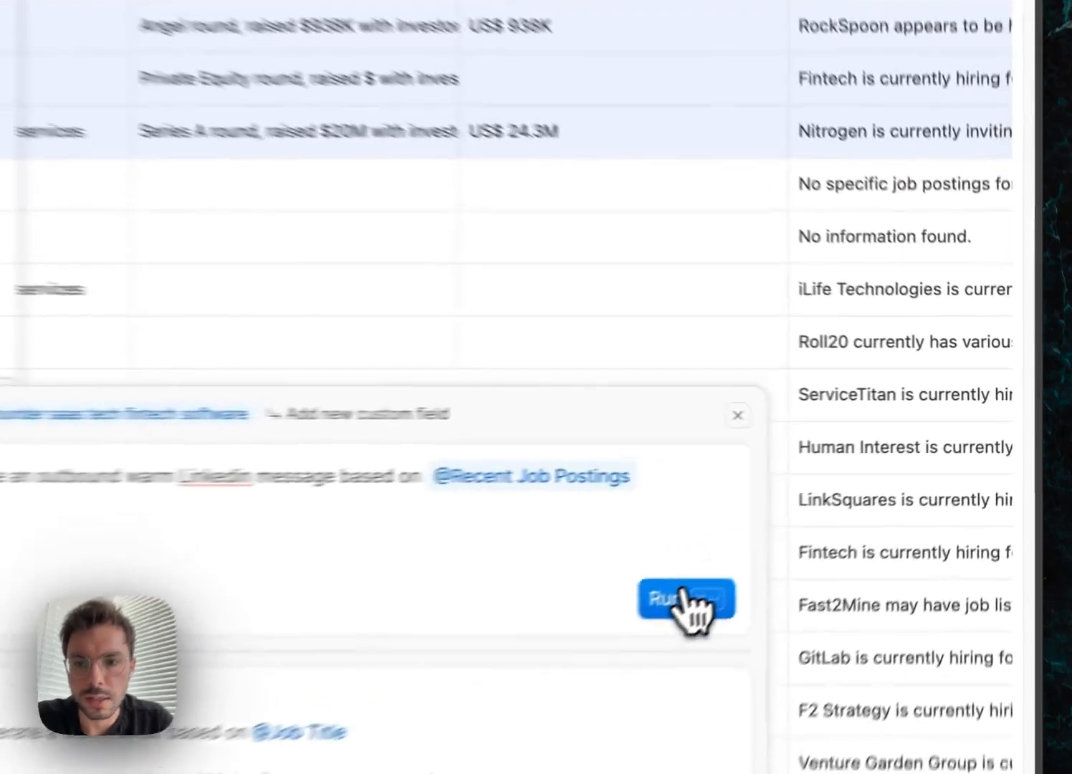
{"action": "left_click", "coordinate": [833, 512]}
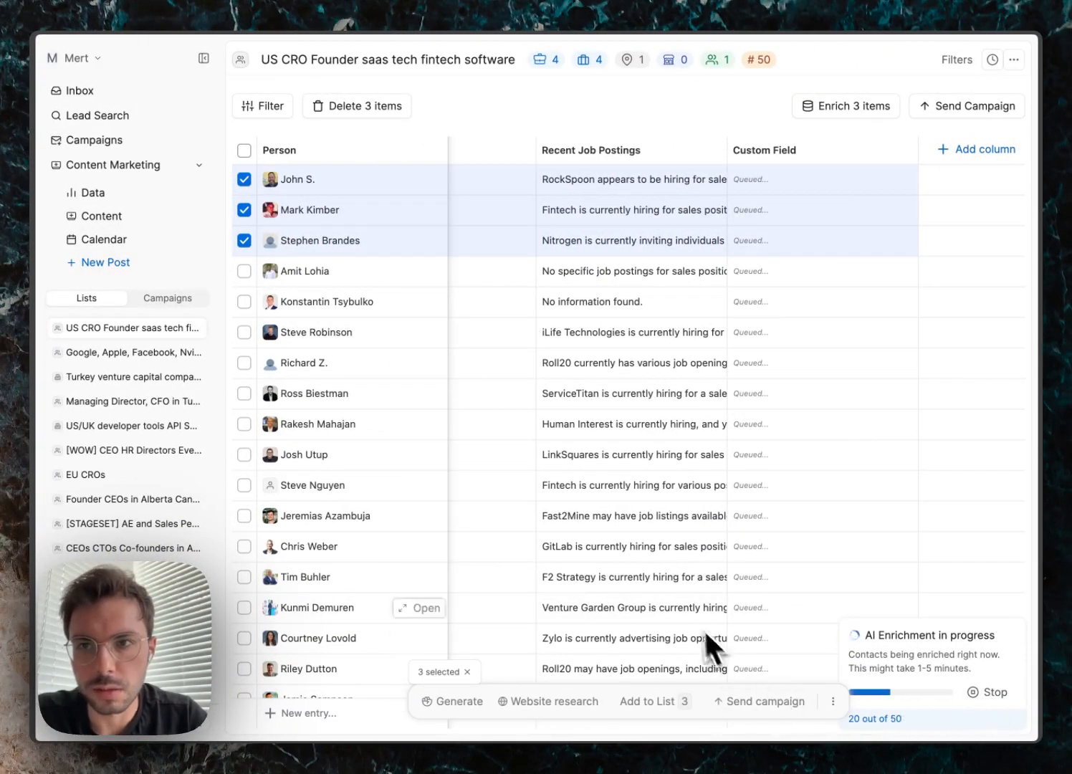
Step: Rename the generated custom field column as "Outbound message"
{"action": "scroll", "coordinate": [705, 630], "scroll_direction": "down", "scroll_amount": 2}
{"action": "scroll", "coordinate": [744, 600], "scroll_direction": "up", "scroll_amount": 2}
{"action": "left_click", "coordinate": [989, 693]}
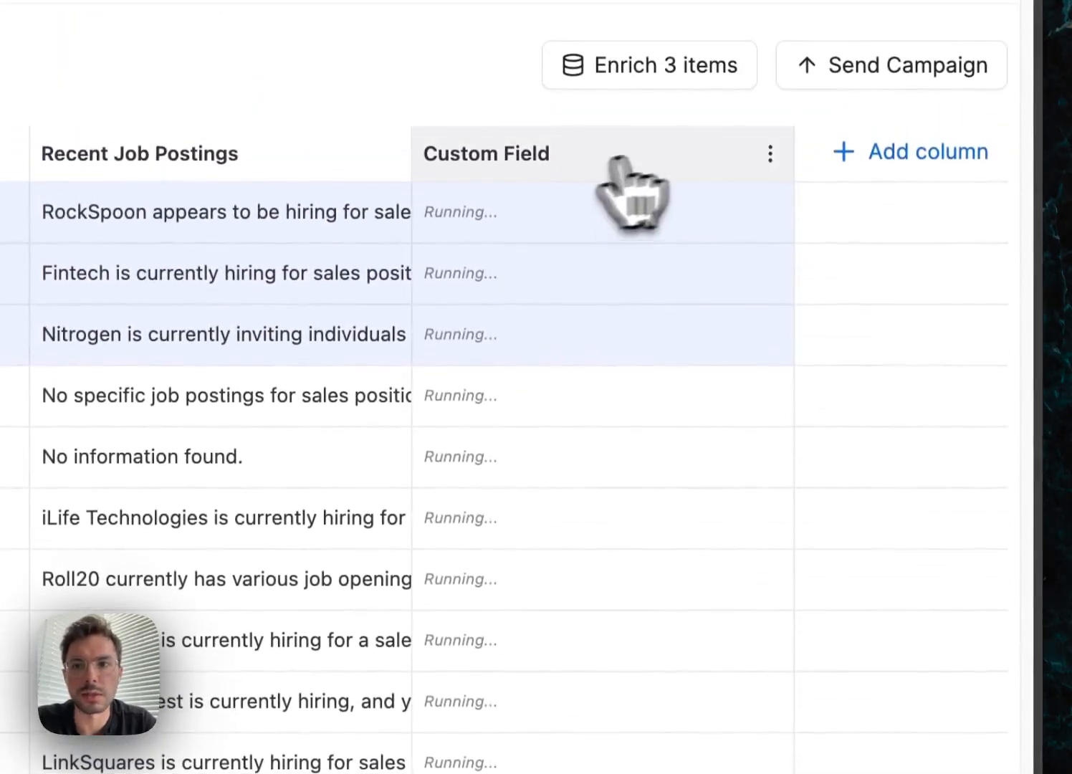
{"action": "left_click", "coordinate": [771, 153]}
{"action": "type", "text": "Outbound messa"}
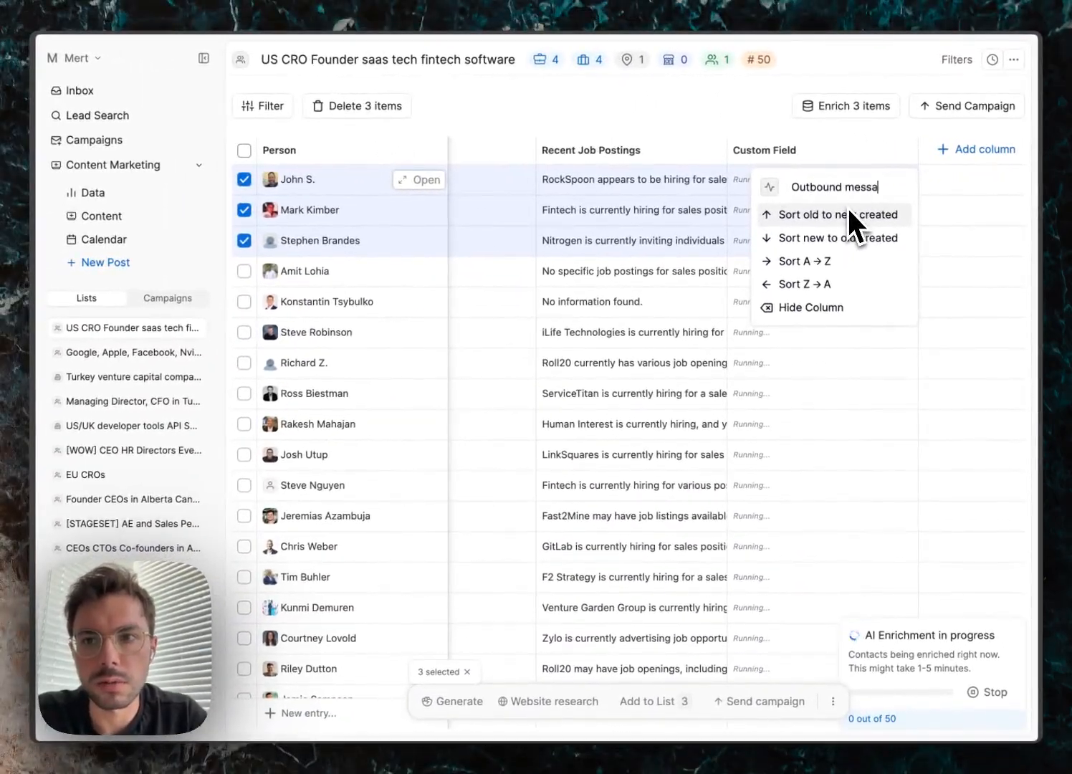
{"action": "type", "text": "ge"}
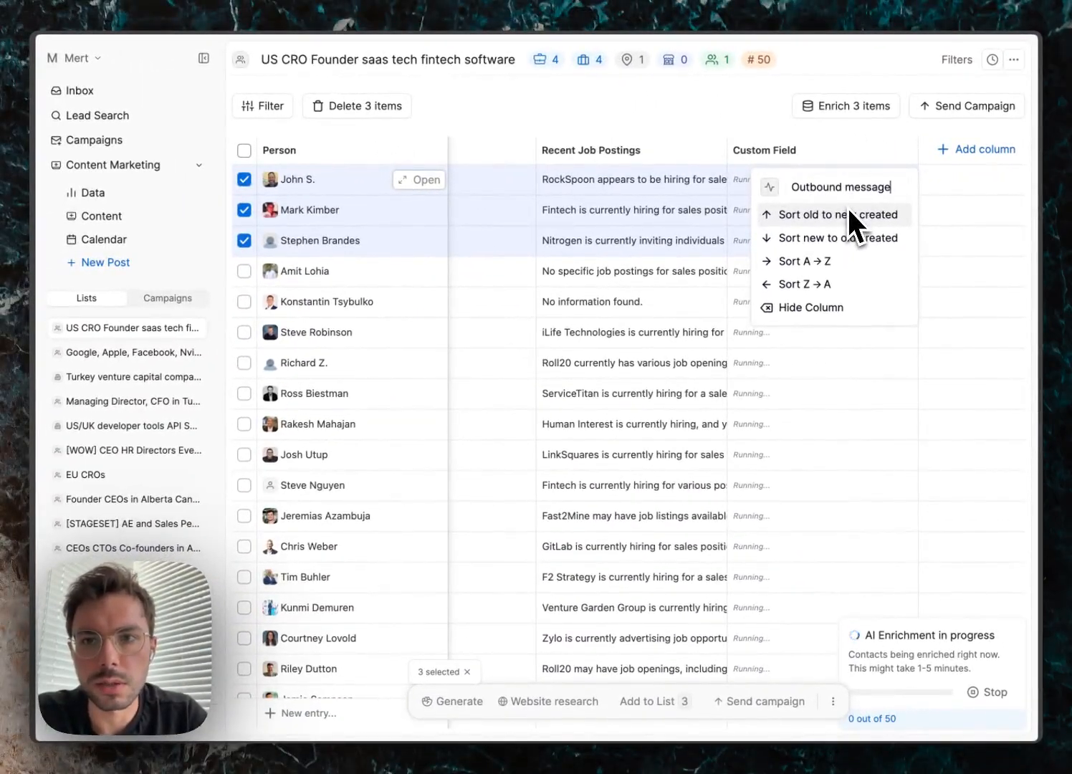
{"action": "key", "text": "Return"}
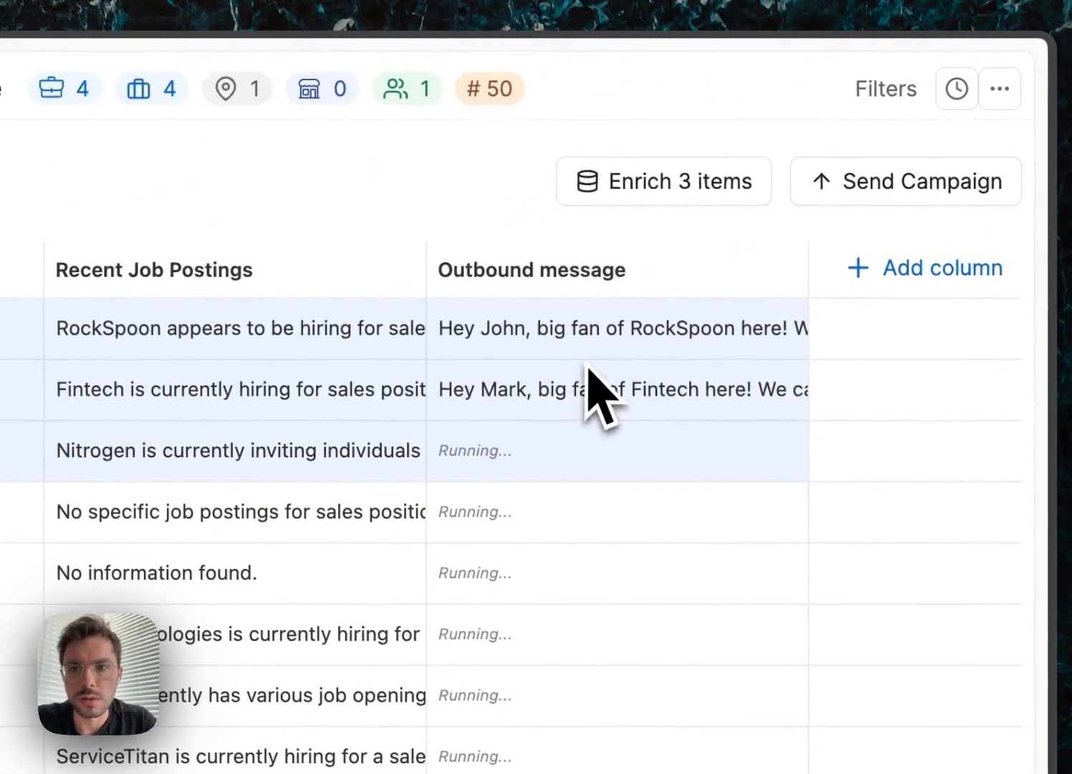
Step: Read the generated outbound messages of the first, fourth and eighth leads and look through the remaining rows of the column
{"action": "double_click", "coordinate": [589, 347]}
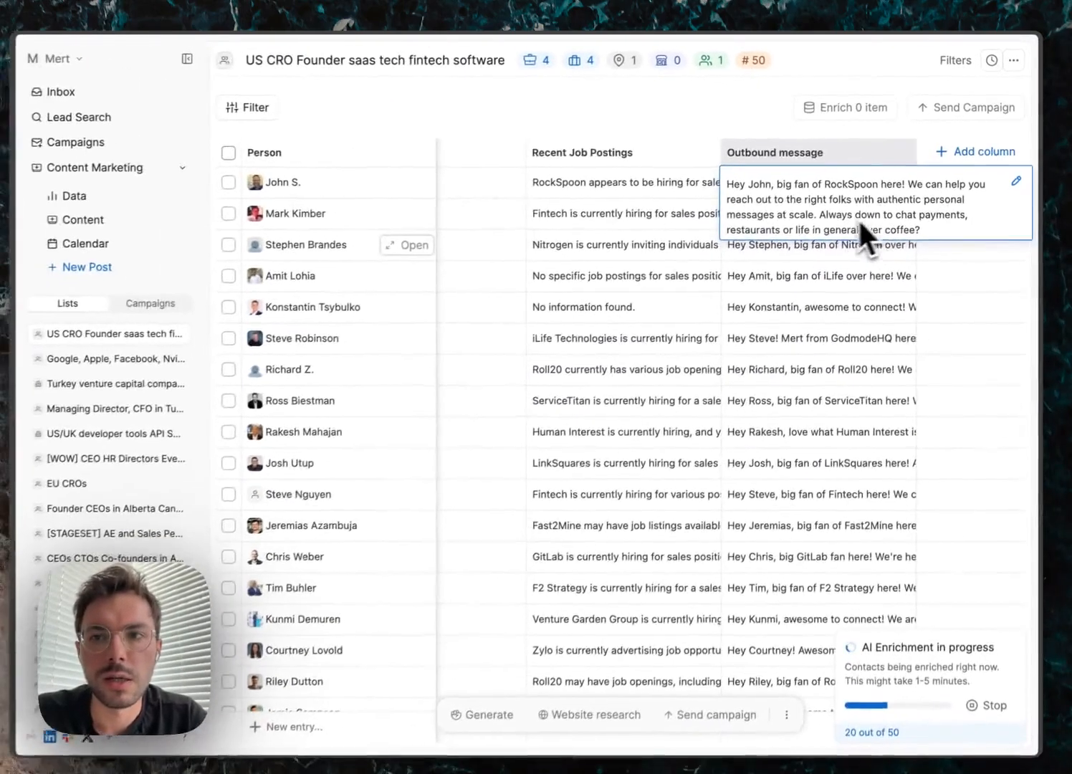
{"action": "left_click", "coordinate": [858, 244]}
{"action": "scroll", "coordinate": [796, 314], "scroll_direction": "down", "scroll_amount": 1}
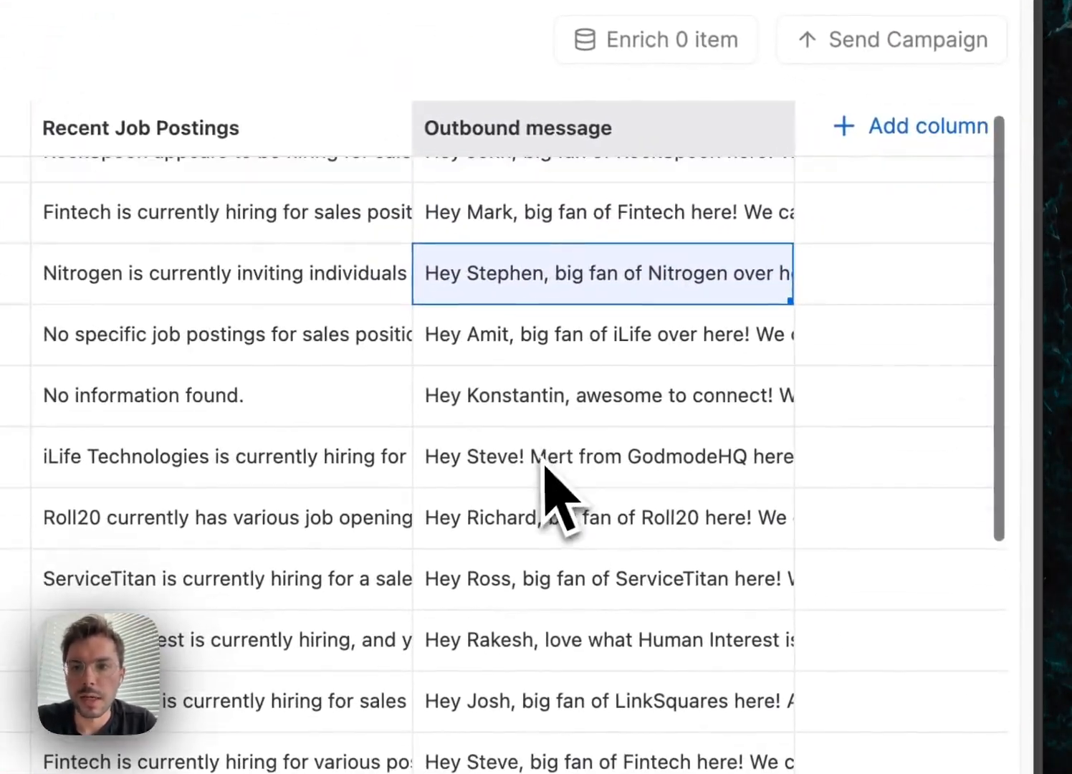
{"action": "double_click", "coordinate": [800, 263]}
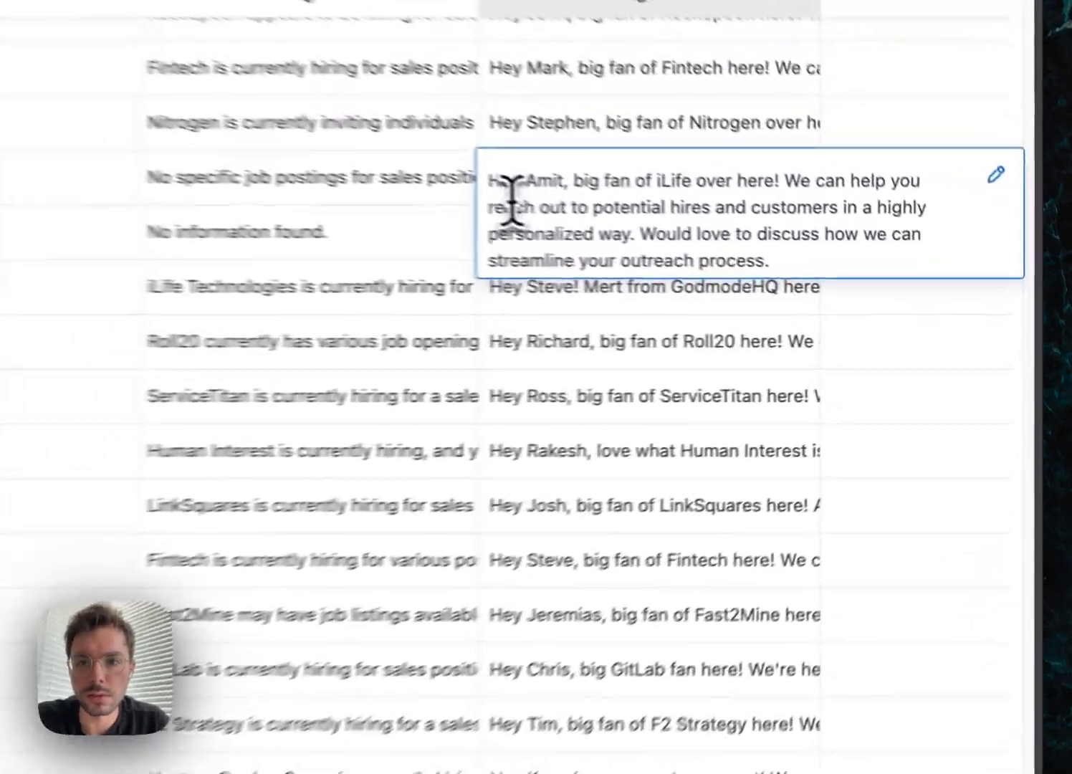
{"action": "left_click_drag", "start_coordinate": [742, 271], "coordinate": [887, 298]}
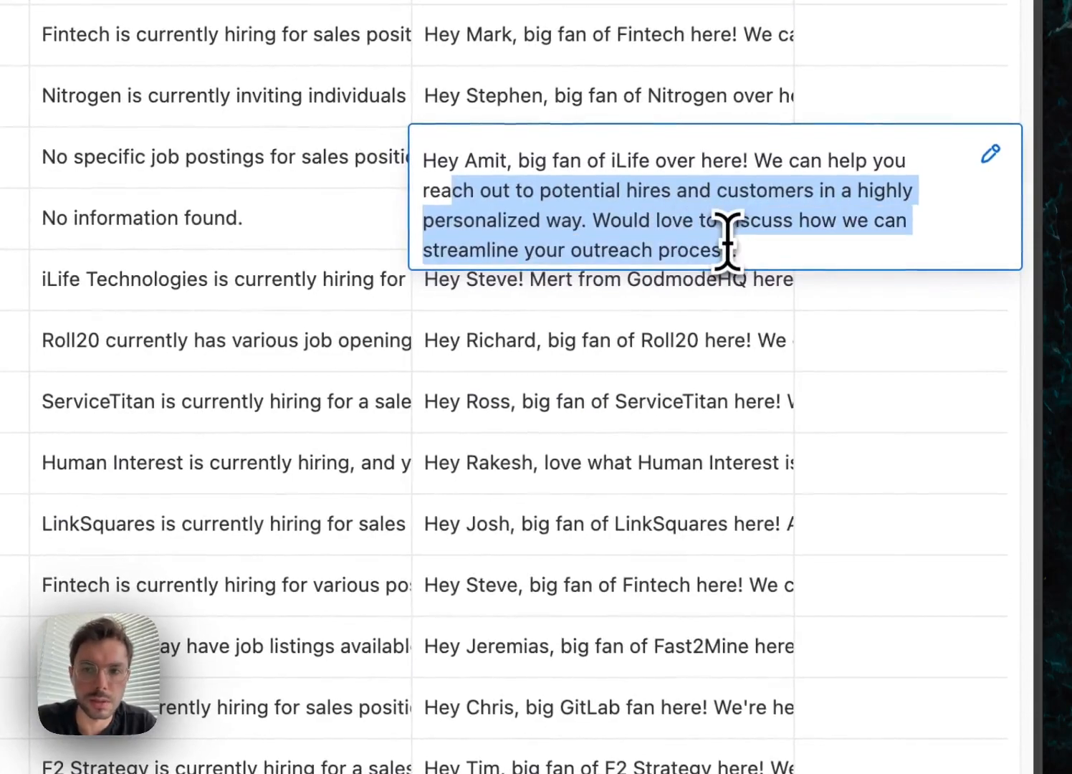
{"action": "left_click", "coordinate": [630, 416]}
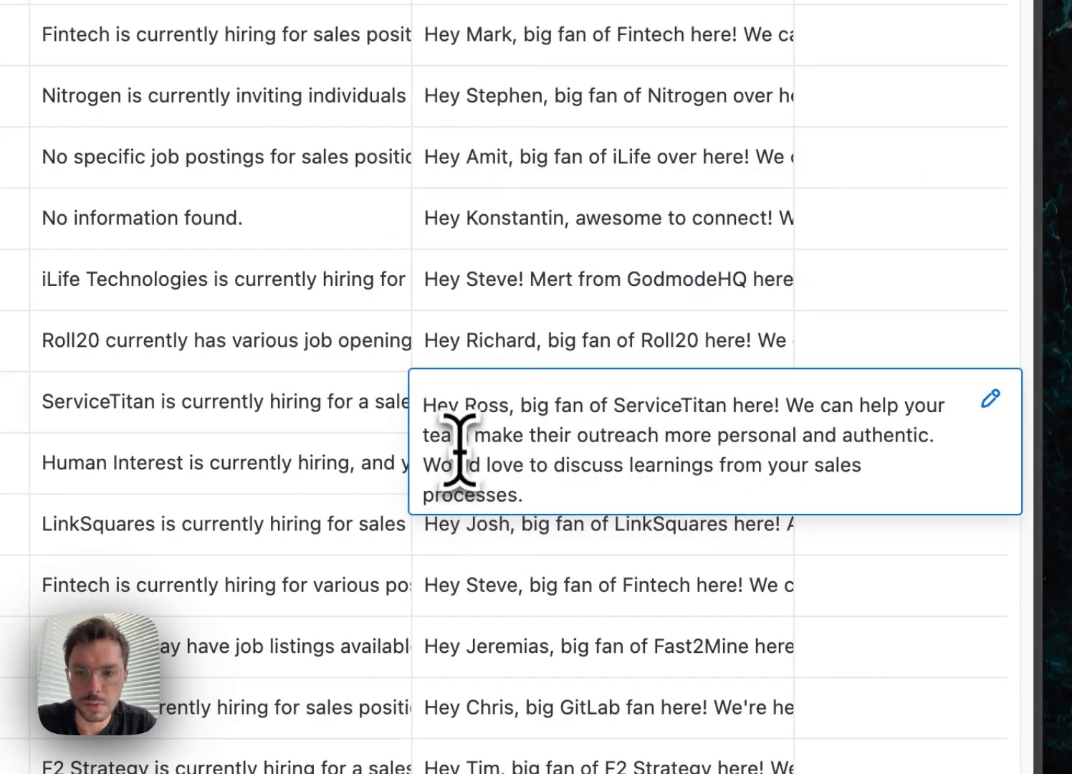
{"action": "left_click_drag", "start_coordinate": [453, 435], "coordinate": [708, 489]}
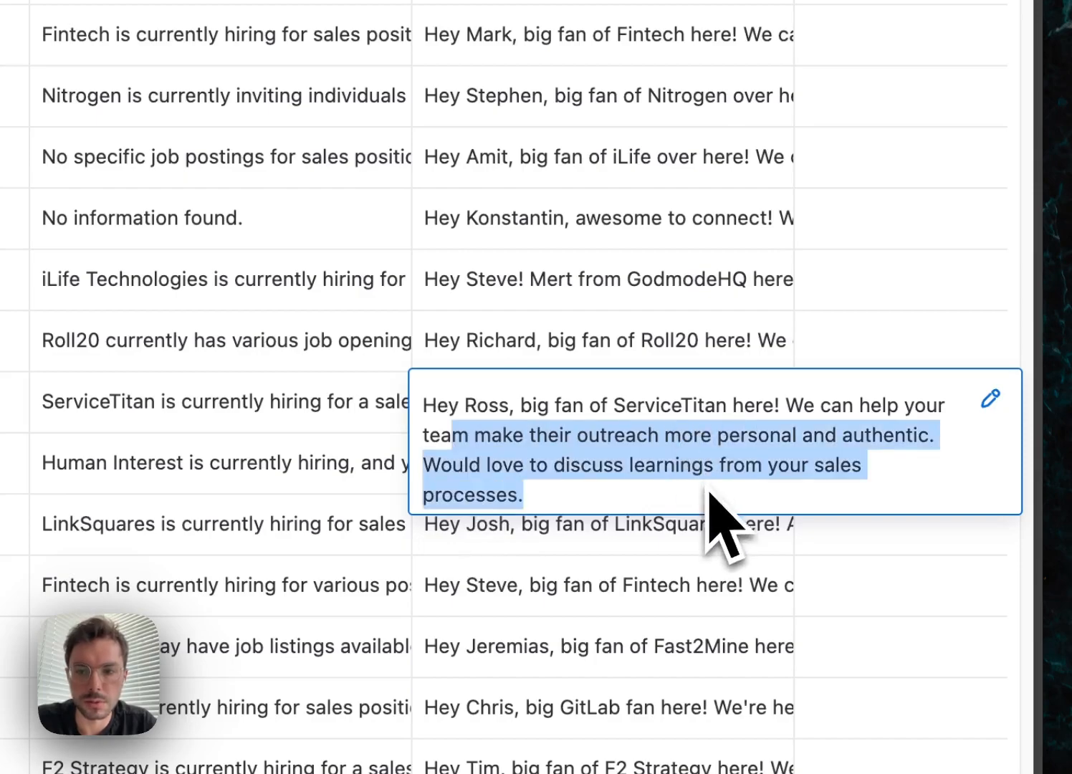
{"action": "left_click", "coordinate": [665, 605]}
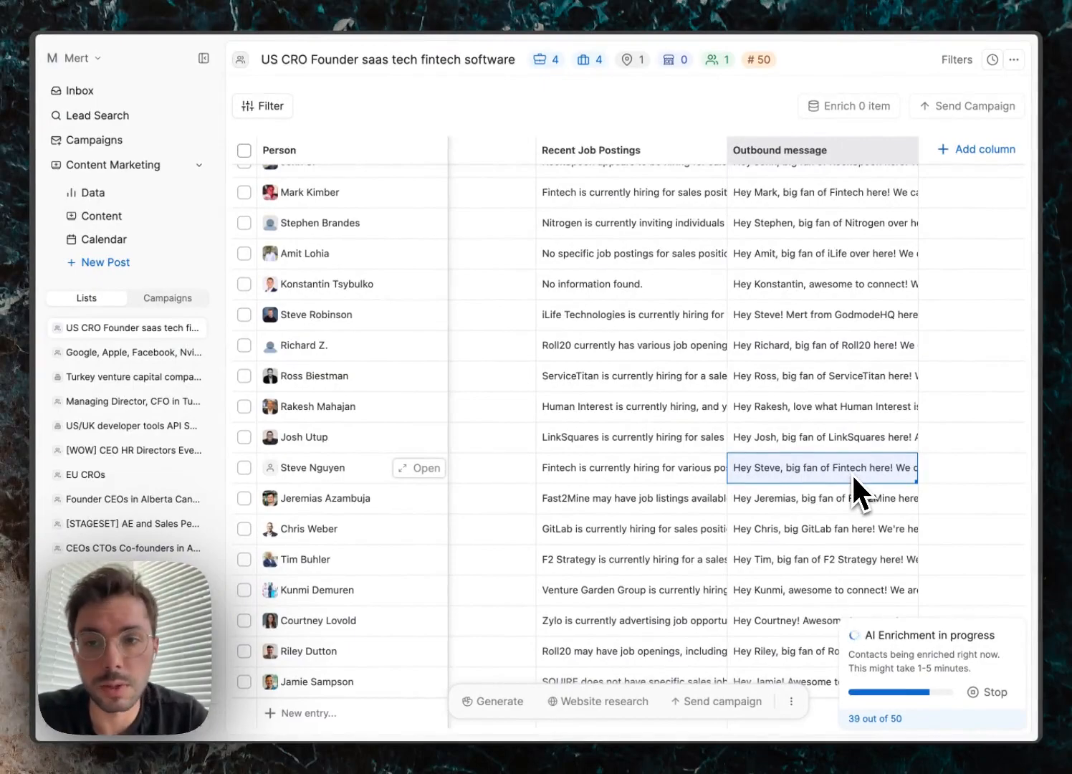
{"action": "scroll", "coordinate": [852, 491], "scroll_direction": "down", "scroll_amount": 5}
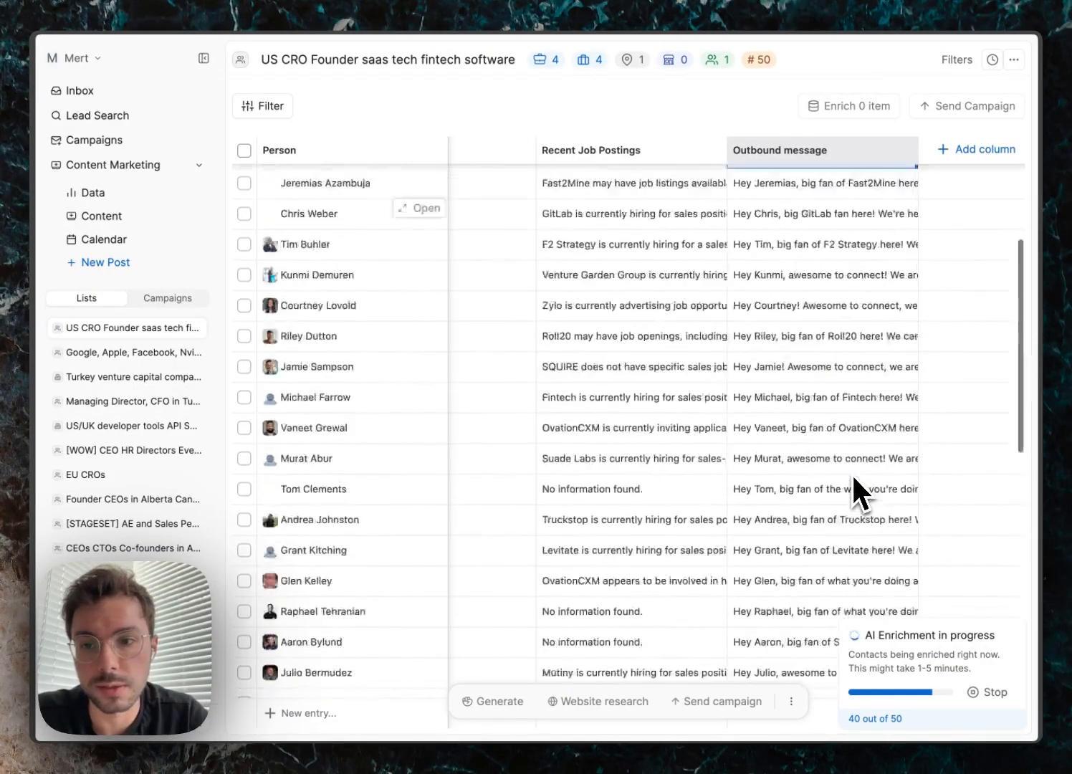
Step: Select the third through sixth leads, start a LinkedIn campaign for them and name it "CRO Campaign"
{"action": "scroll", "coordinate": [856, 508], "scroll_direction": "up", "scroll_amount": 5}
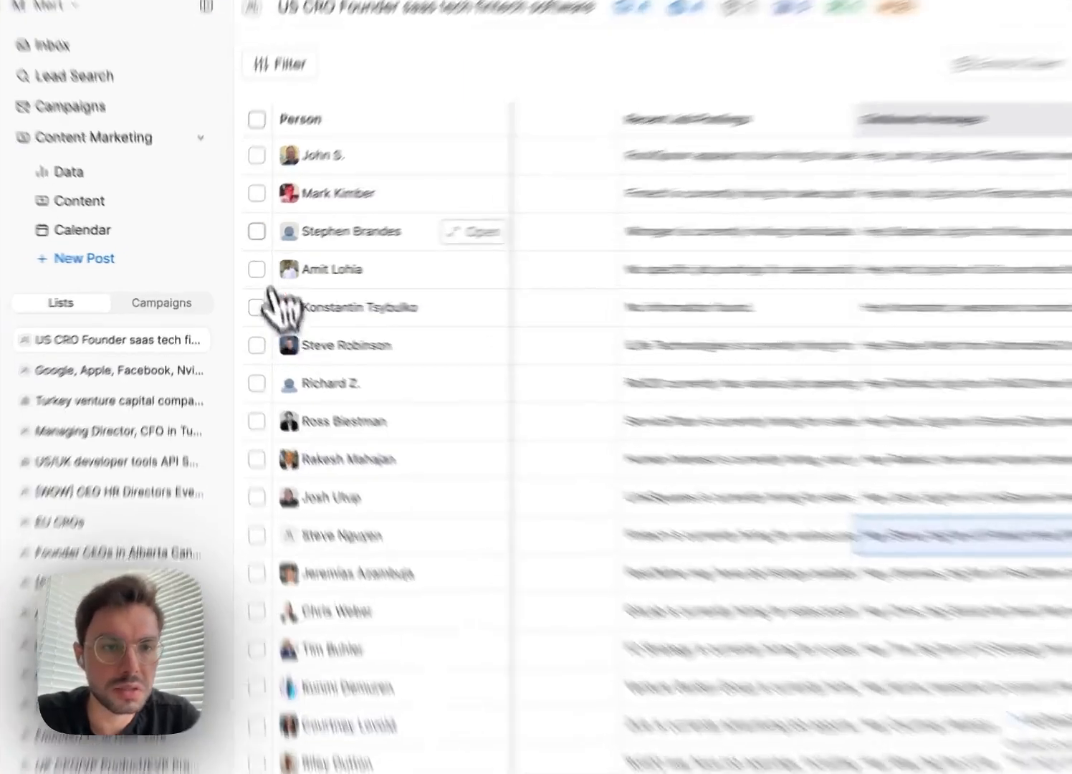
{"action": "left_click", "coordinate": [244, 240]}
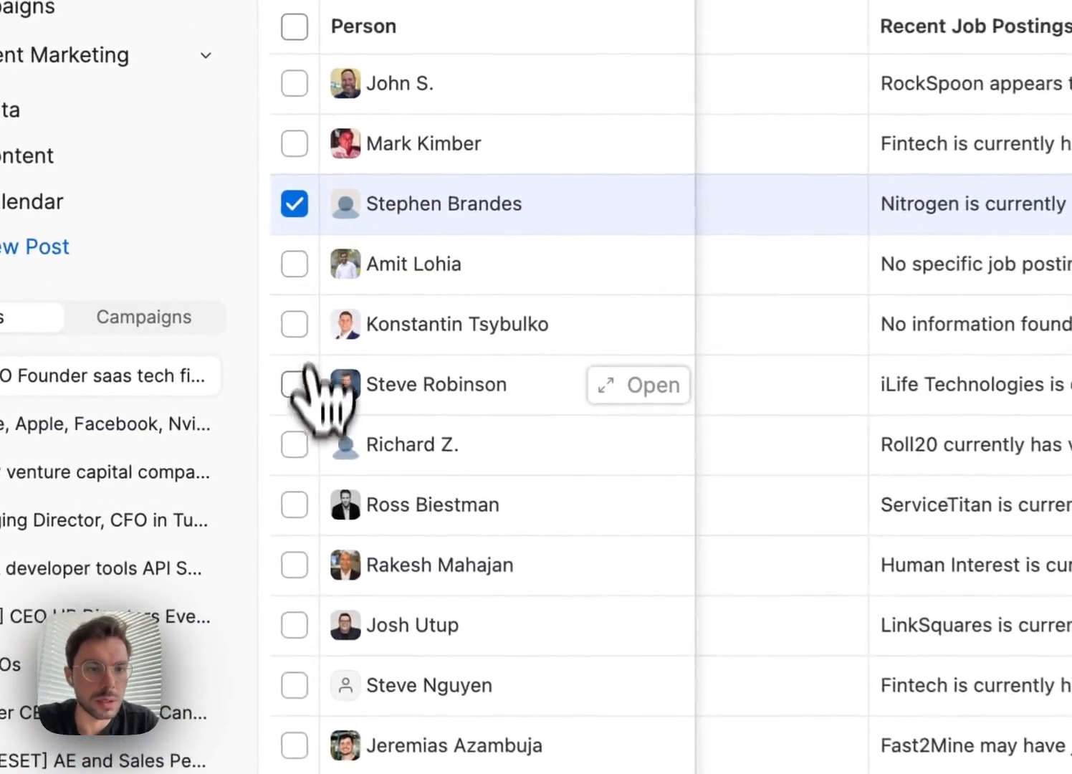
{"action": "left_click", "coordinate": [244, 332], "text": "shift"}
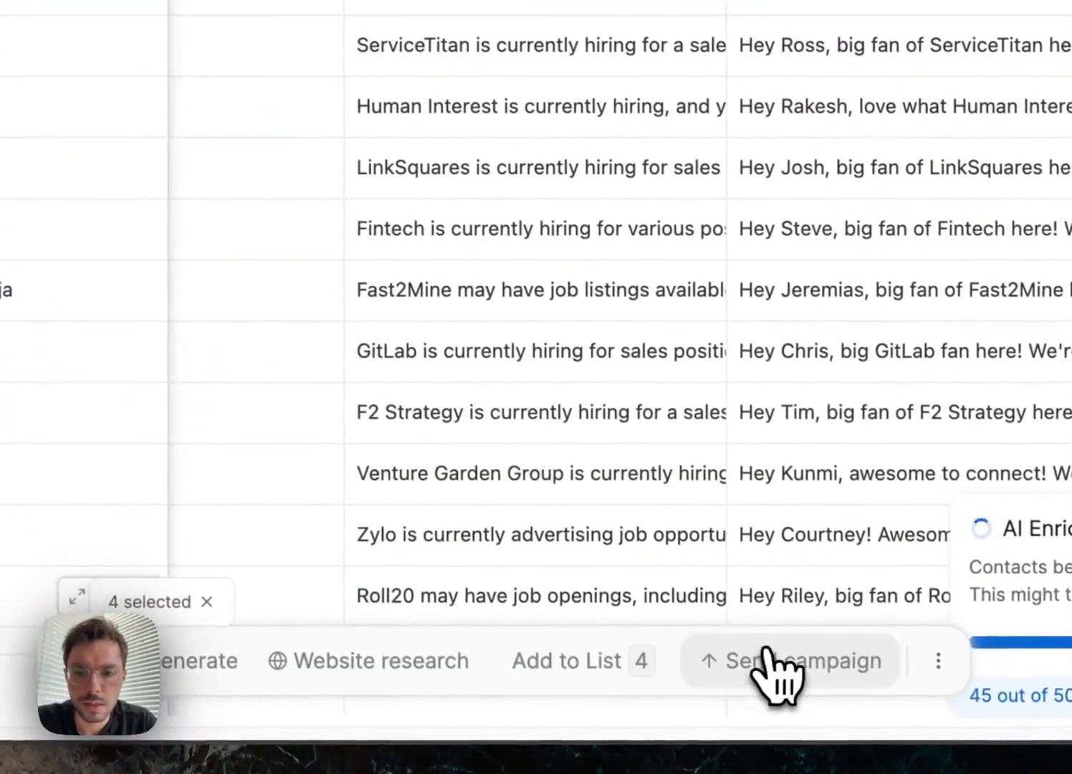
{"action": "left_click", "coordinate": [775, 653]}
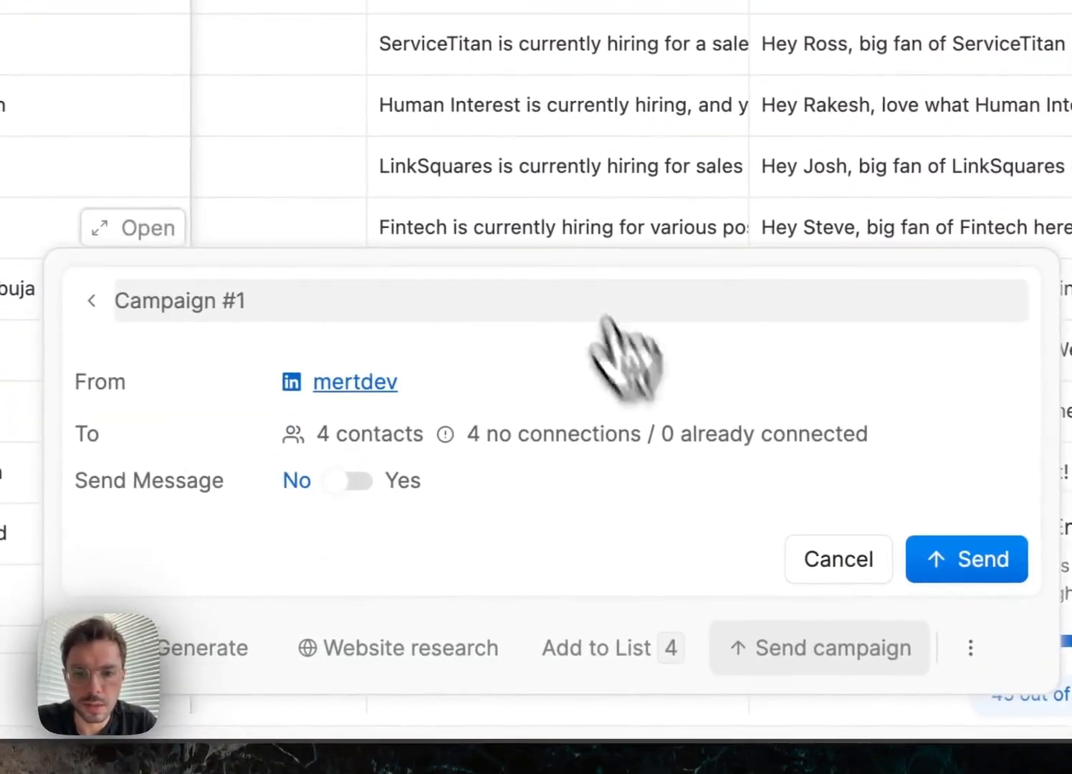
{"action": "triple_click", "coordinate": [287, 306]}
{"action": "type", "text": "CRO "}
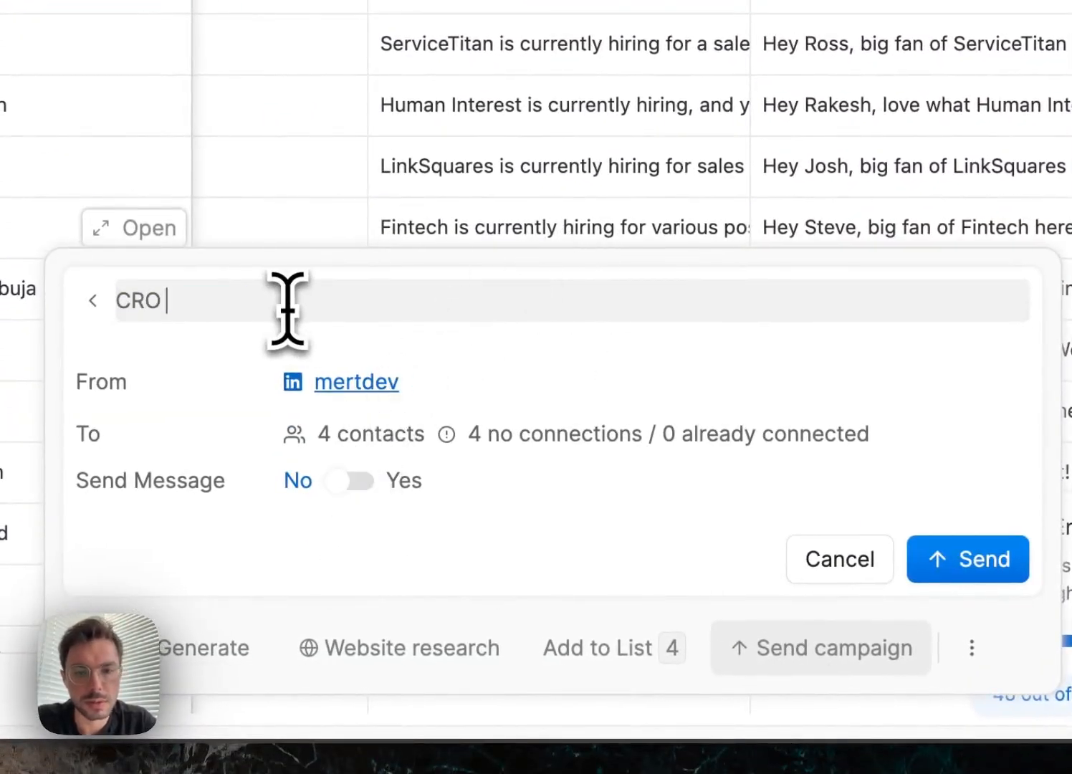
{"action": "type", "text": "Campaign"}
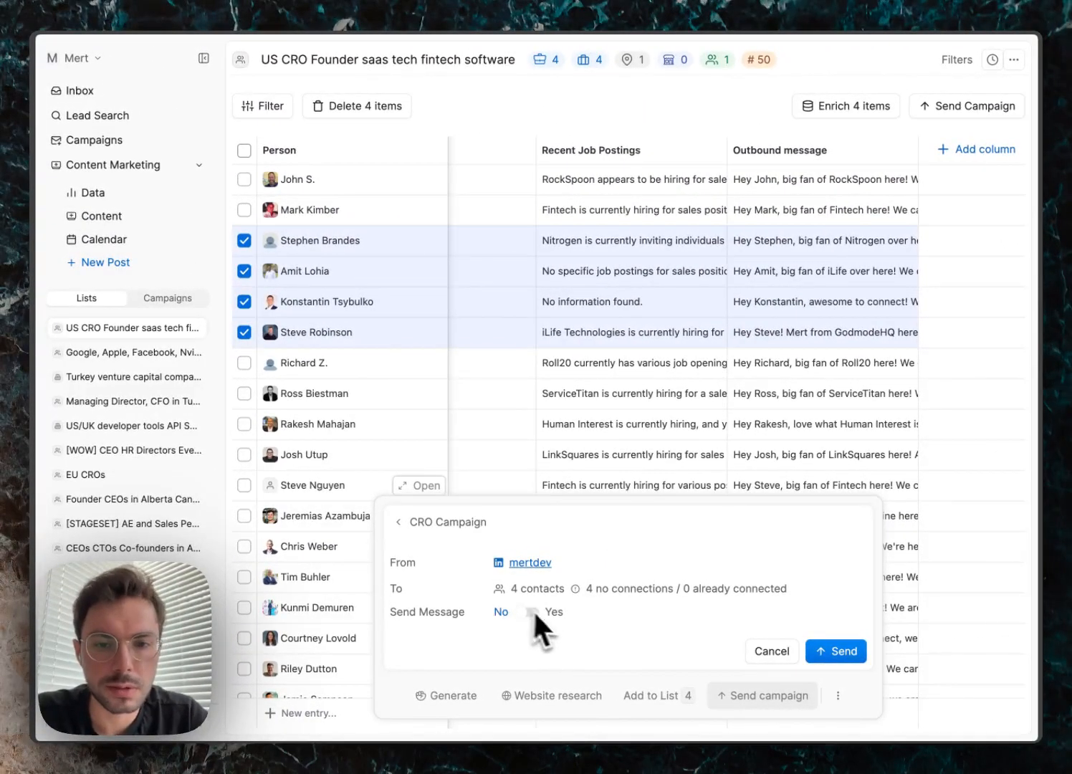
{"action": "left_click", "coordinate": [531, 611]}
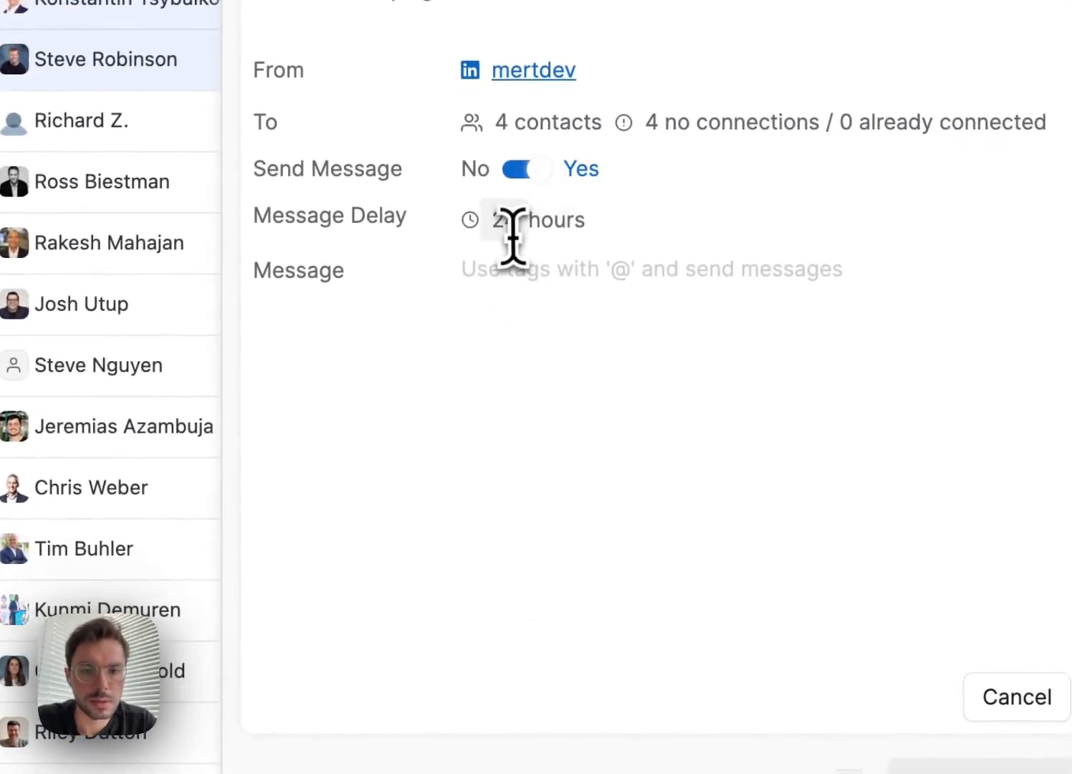
{"action": "double_click", "coordinate": [511, 228]}
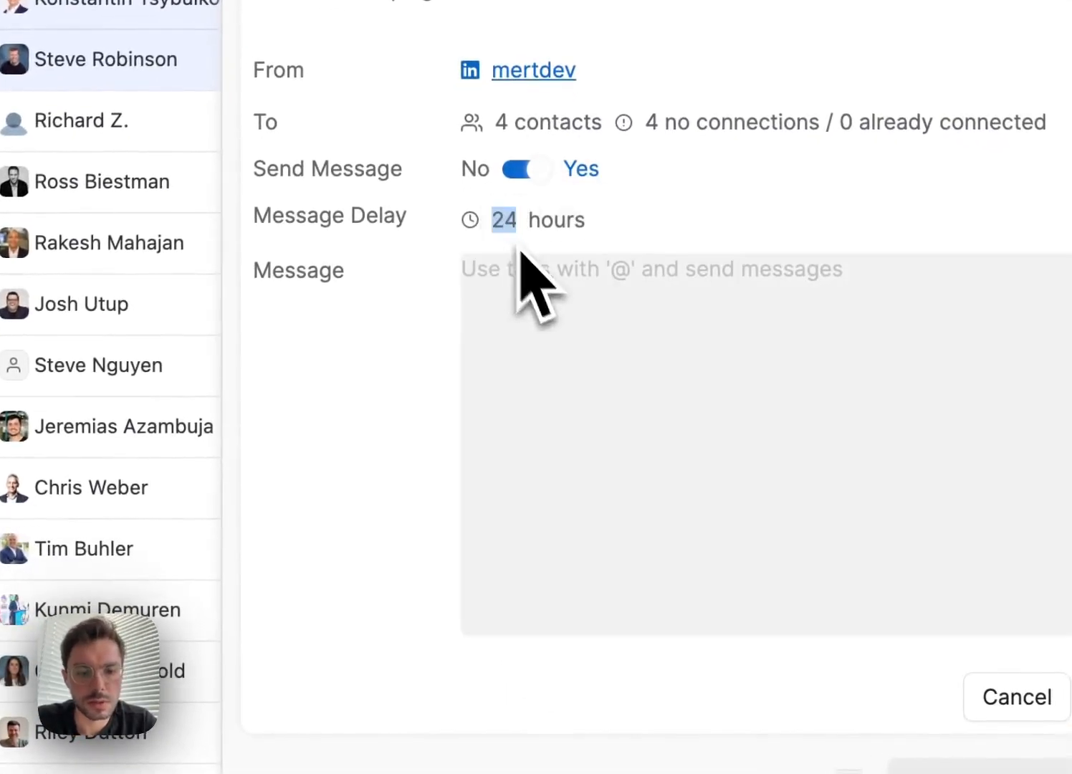
{"action": "type", "text": "1"}
{"action": "left_click", "coordinate": [577, 326]}
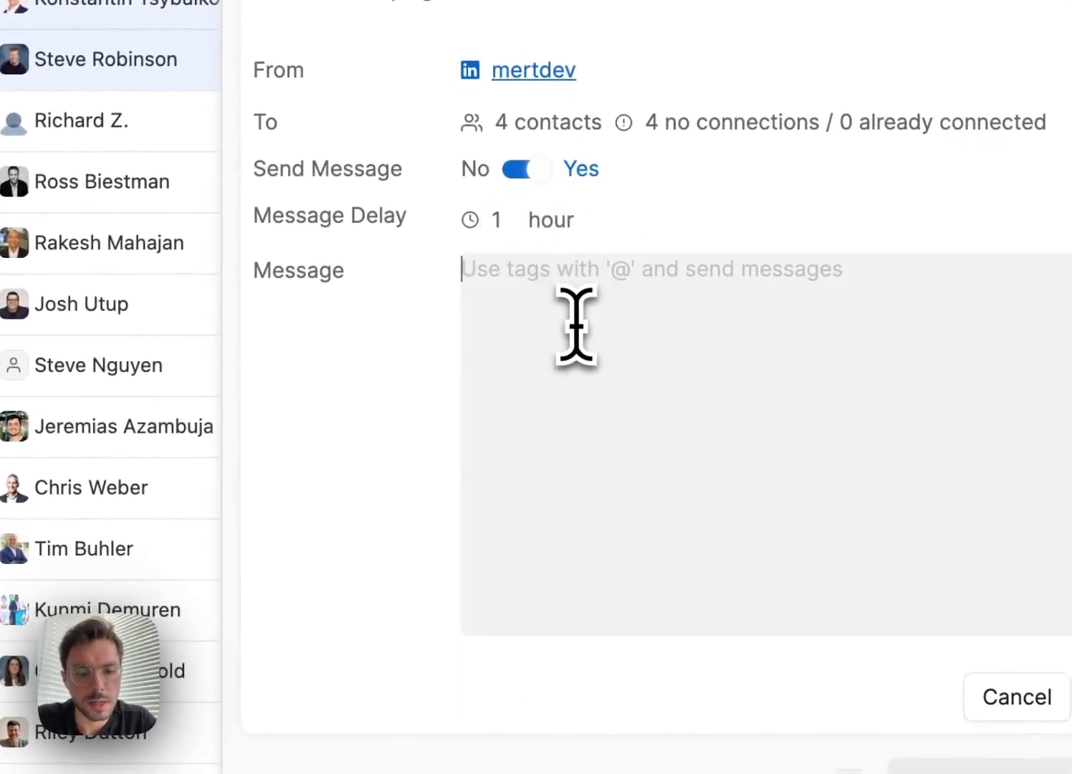
{"action": "type", "text": "@o"}
{"action": "key", "text": "Return"}
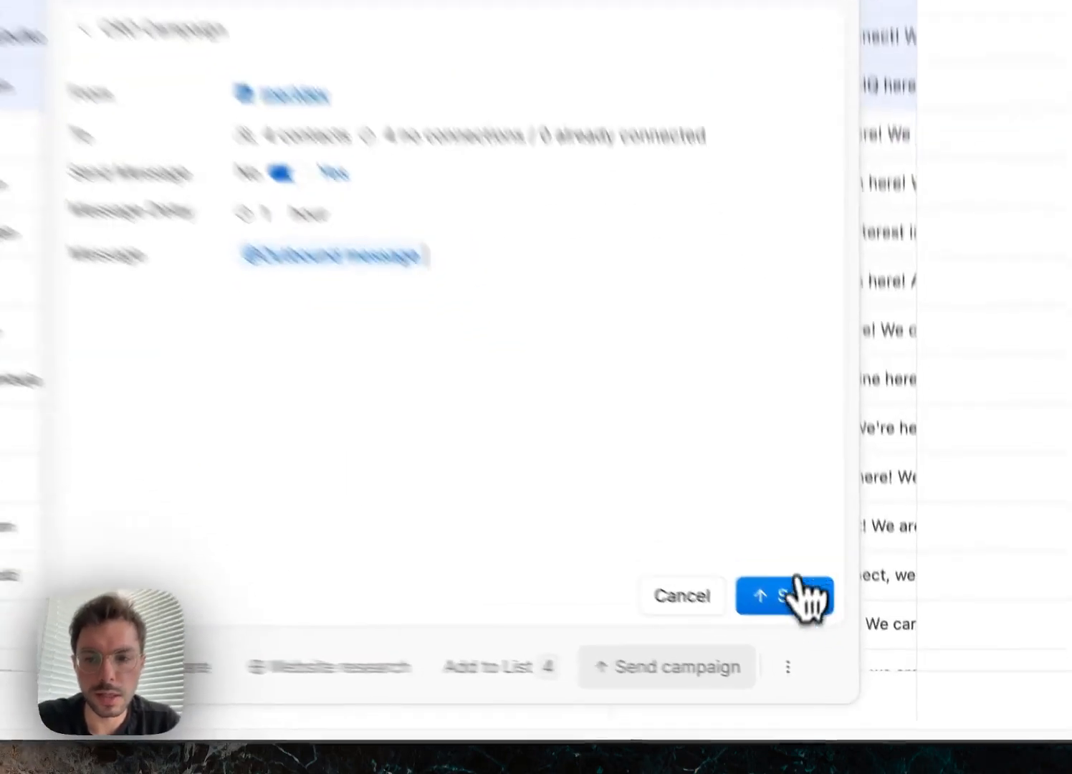
{"action": "left_click", "coordinate": [840, 650]}
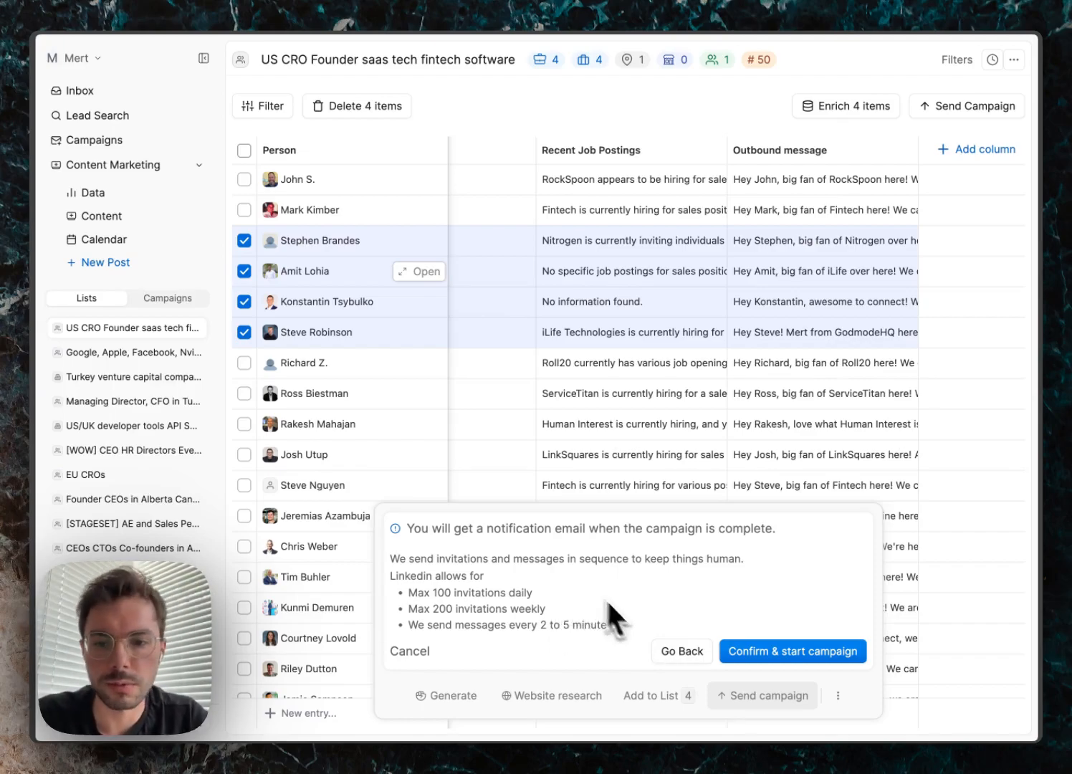
{"action": "left_click", "coordinate": [674, 655]}
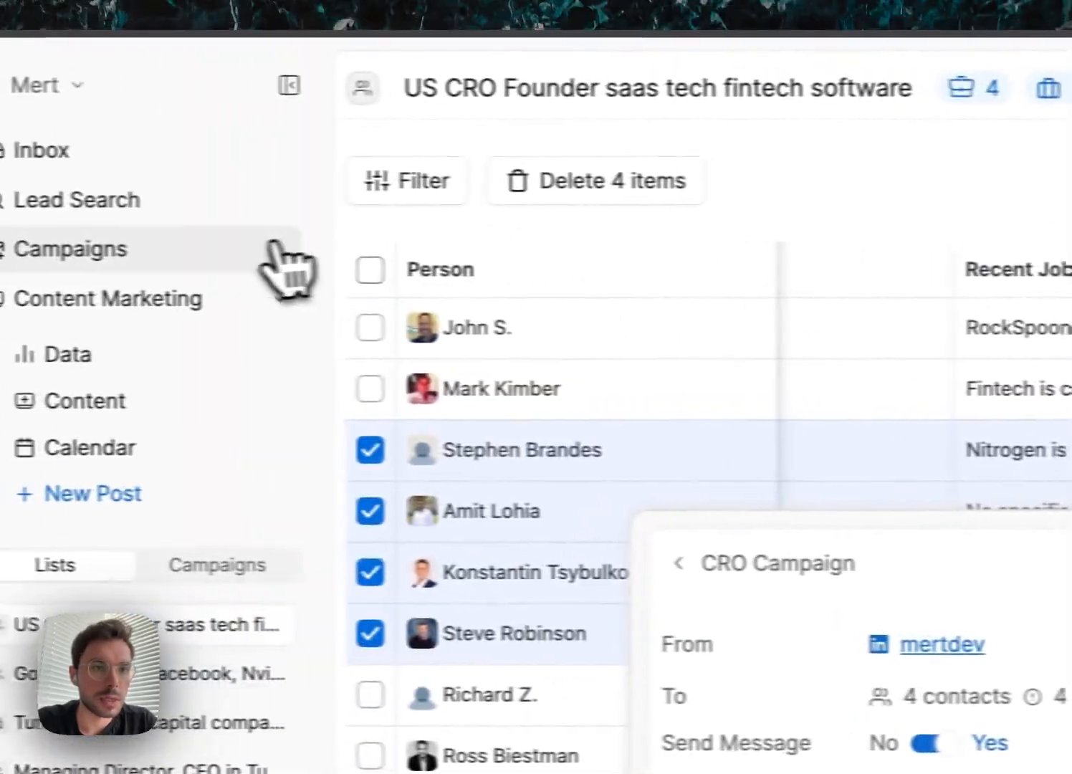
Step: Open the Campaigns dashboard, turn on demo mode and examine the performance chart, the replies overview and the list of campaigns
{"action": "left_click", "coordinate": [276, 249]}
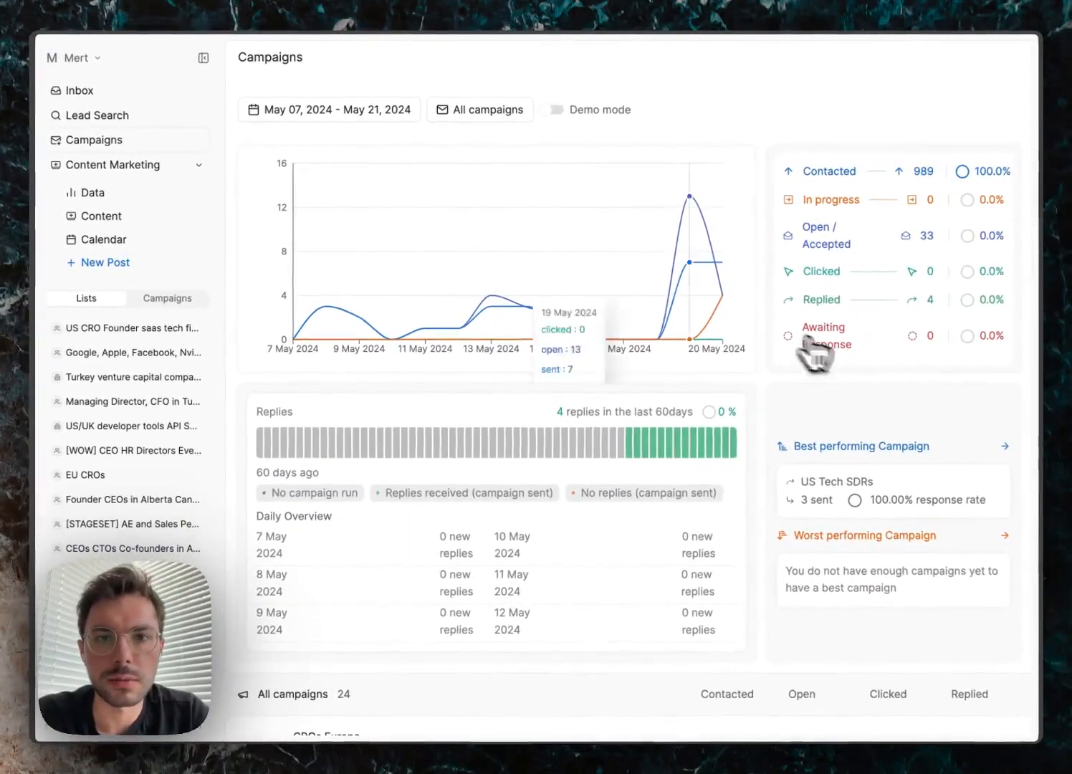
{"action": "scroll", "coordinate": [638, 322], "scroll_direction": "down", "scroll_amount": 12}
{"action": "scroll", "coordinate": [632, 315], "scroll_direction": "up", "scroll_amount": 12}
{"action": "left_click", "coordinate": [556, 110]}
{"action": "scroll", "coordinate": [575, 252], "scroll_direction": "down", "scroll_amount": 5}
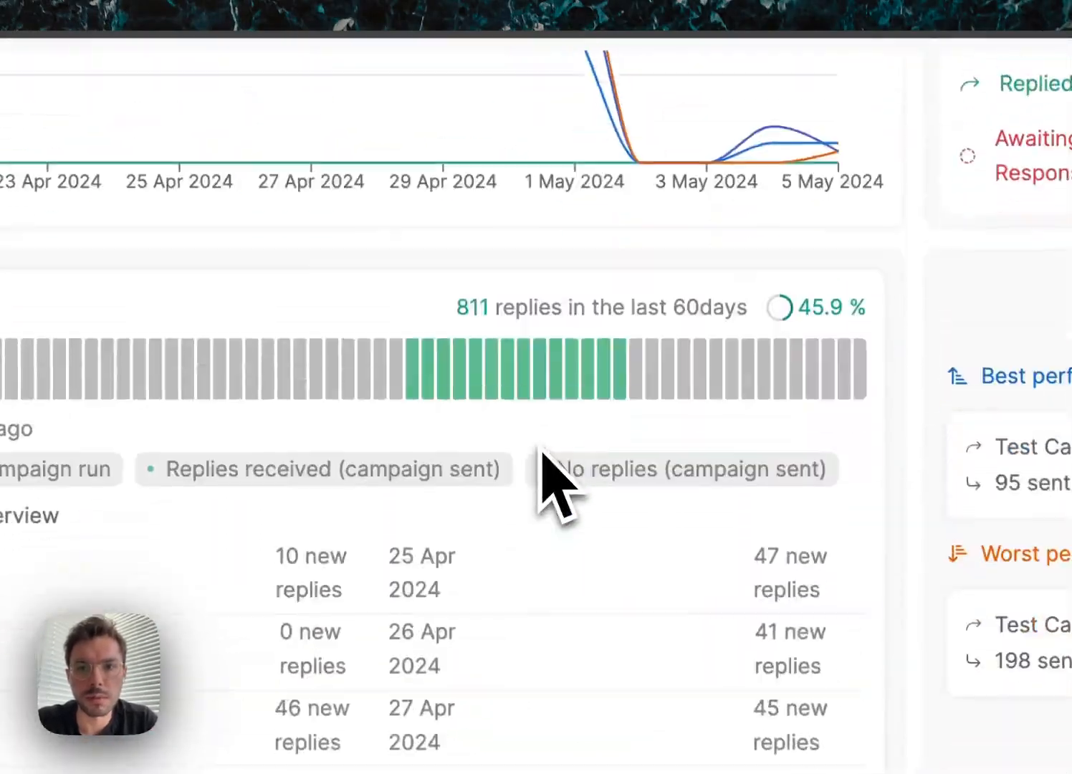
{"action": "scroll", "coordinate": [573, 250], "scroll_direction": "up", "scroll_amount": 2}
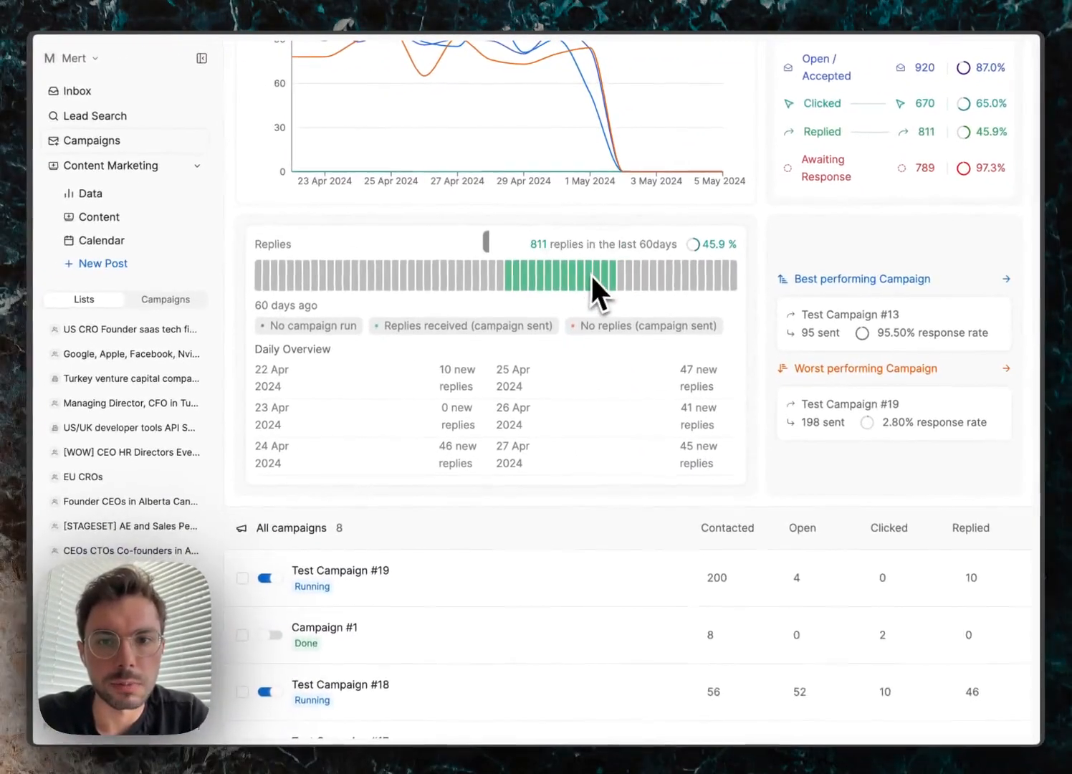
{"action": "scroll", "coordinate": [617, 305], "scroll_direction": "down", "scroll_amount": 5}
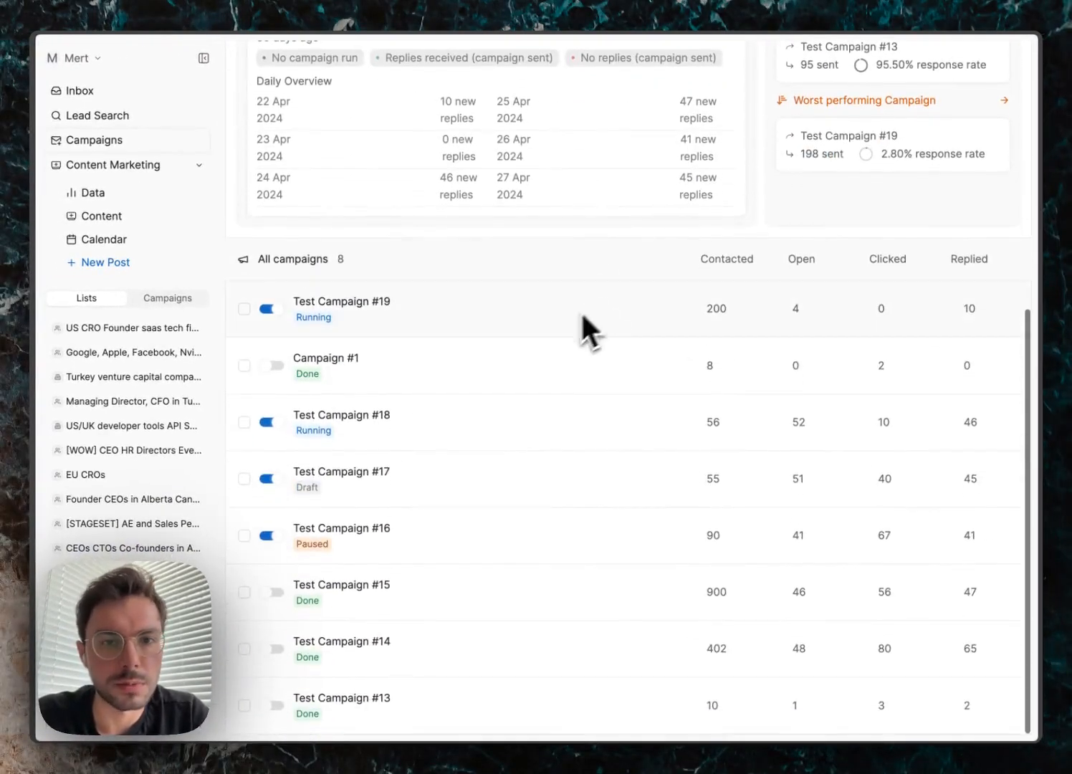
{"action": "scroll", "coordinate": [554, 349], "scroll_direction": "up", "scroll_amount": 1}
{"action": "scroll", "coordinate": [547, 334], "scroll_direction": "up", "scroll_amount": 6}
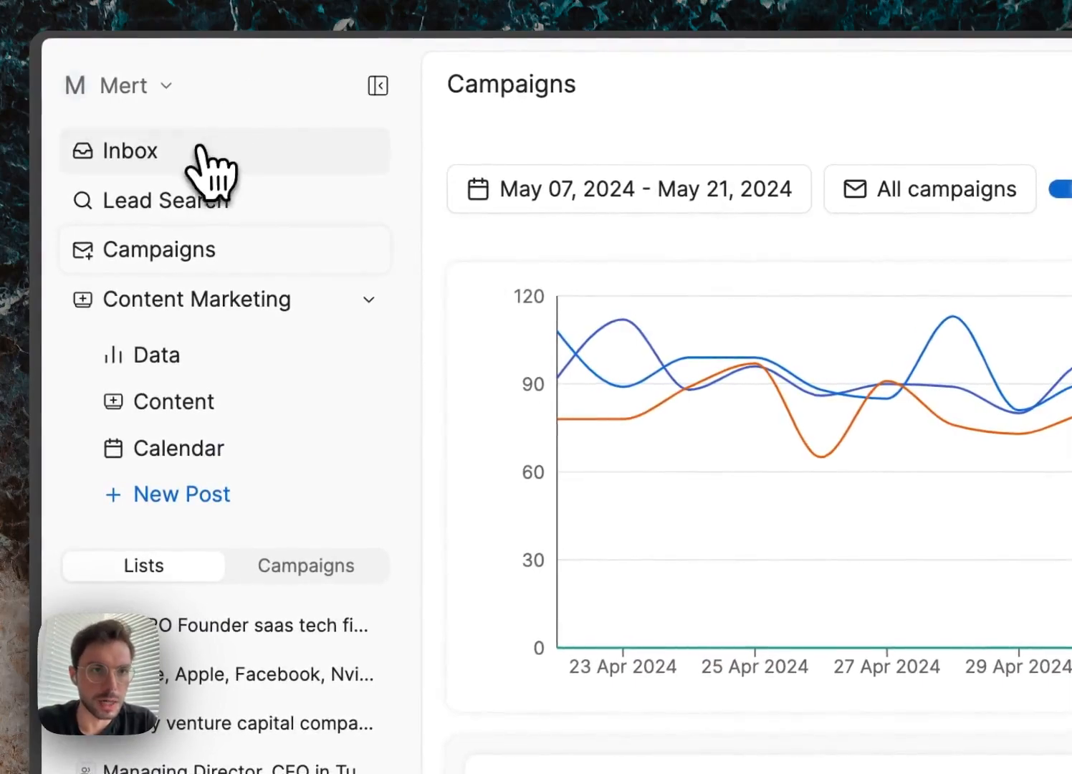
Step: Open the Inbox and look through several LinkedIn conversations, ending with the one dated Sun 12 11:43
{"action": "left_click", "coordinate": [118, 91]}
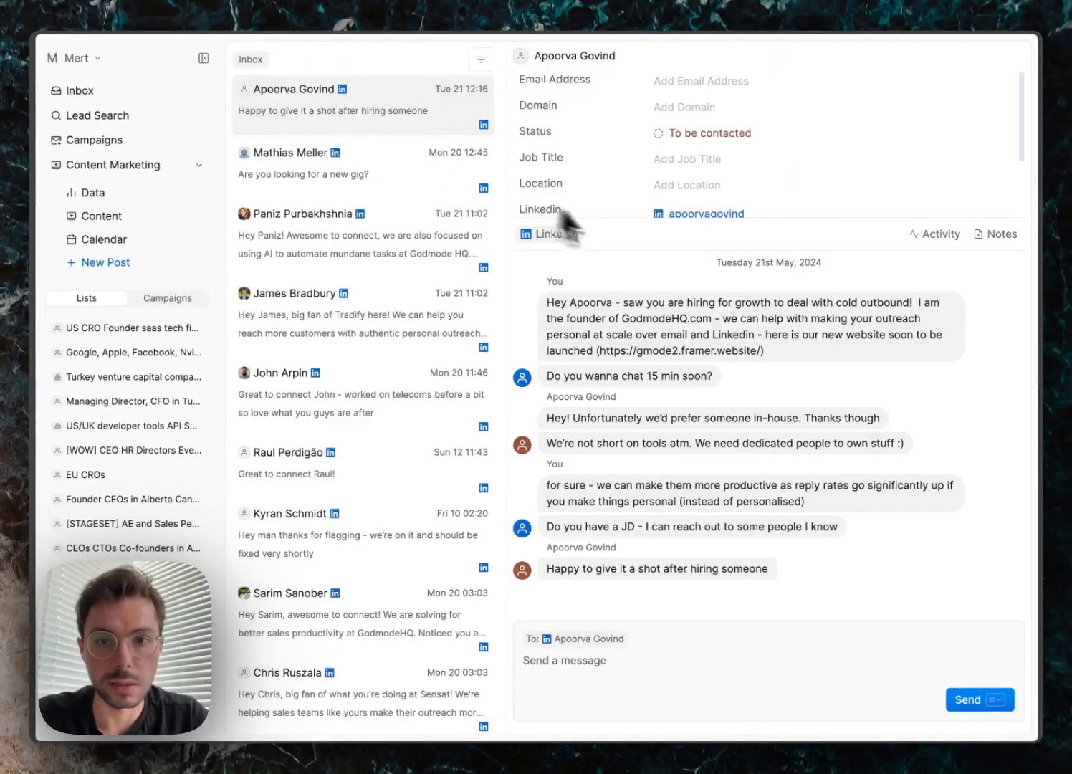
{"action": "scroll", "coordinate": [422, 269], "scroll_direction": "down", "scroll_amount": 2}
{"action": "left_click", "coordinate": [338, 186]}
{"action": "left_click", "coordinate": [338, 283]}
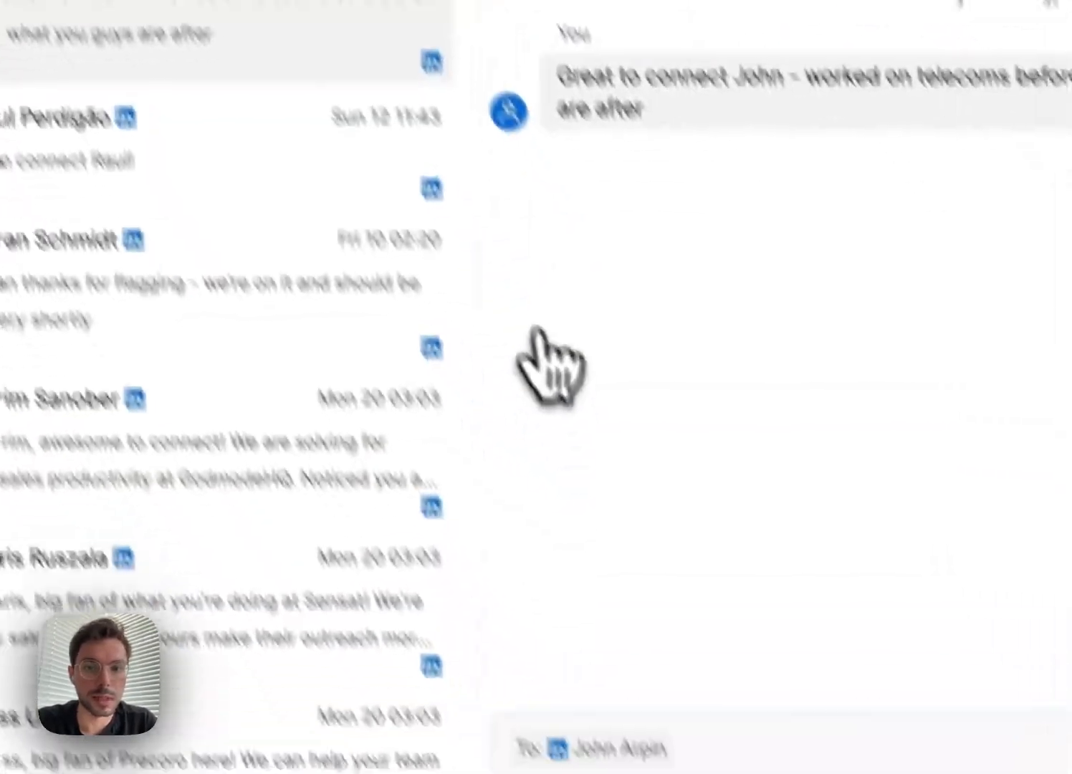
{"action": "left_click", "coordinate": [591, 611]}
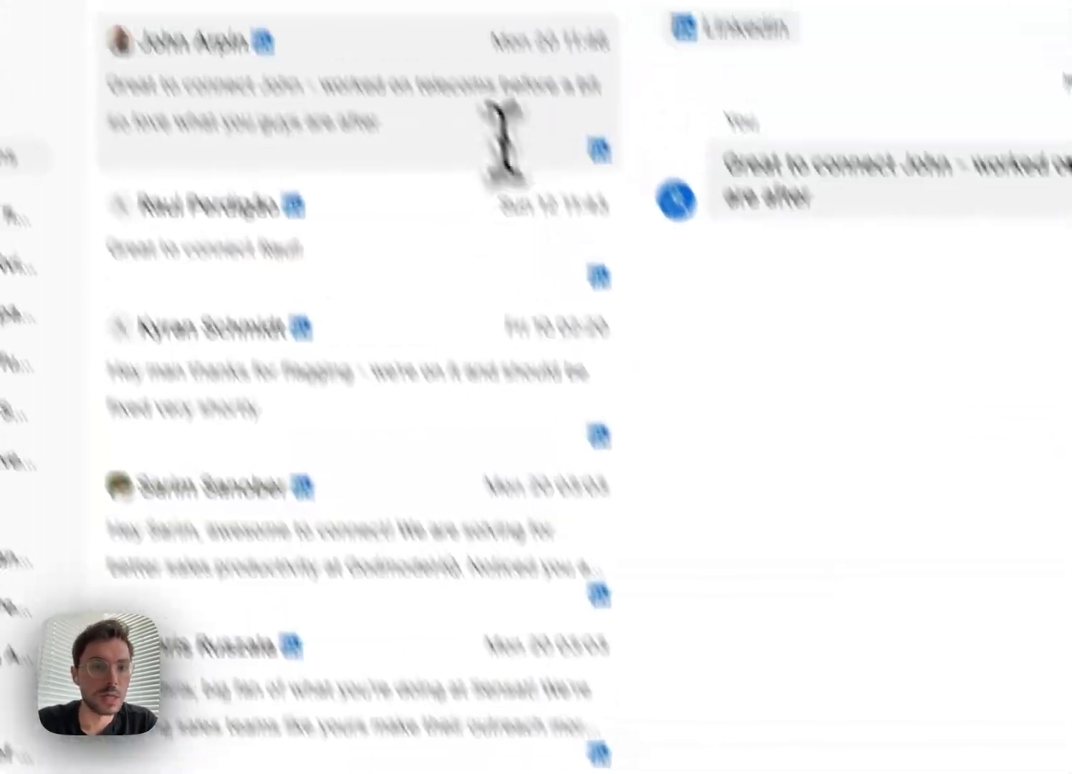
{"action": "left_click", "coordinate": [413, 267]}
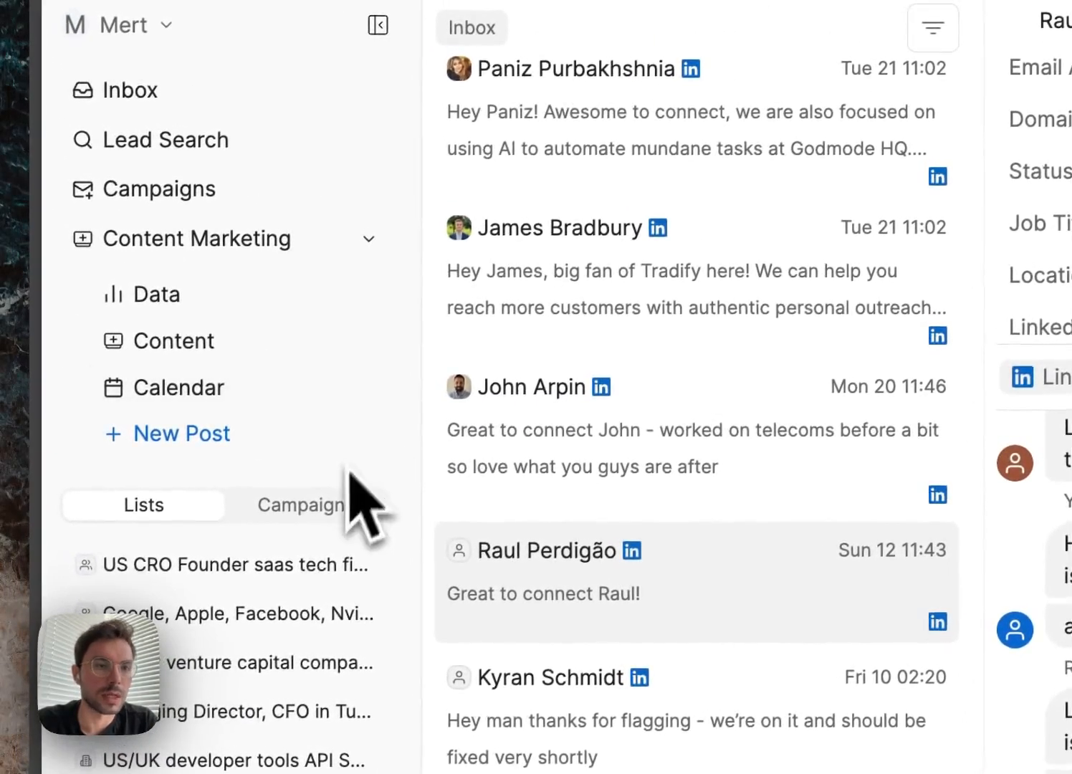
Step: Show the list of campaigns in place of the lead lists and open the AI Agent Settings
{"action": "left_click", "coordinate": [140, 304]}
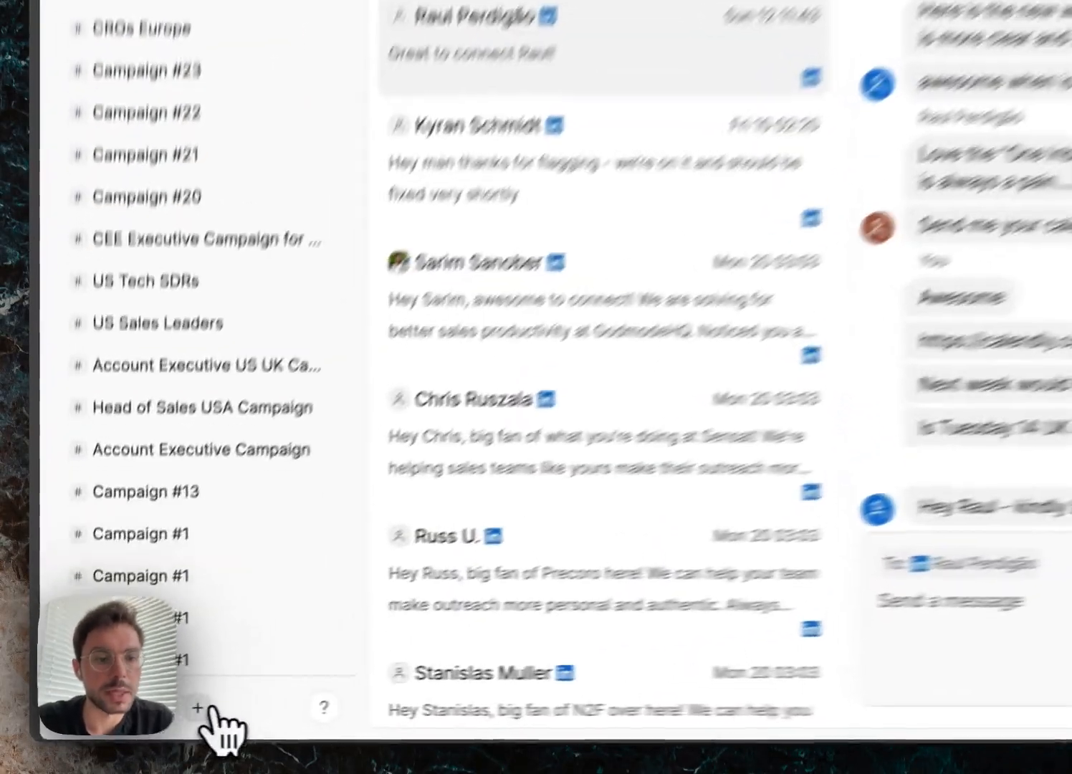
{"action": "left_click", "coordinate": [139, 724]}
{"action": "left_click", "coordinate": [352, 216]}
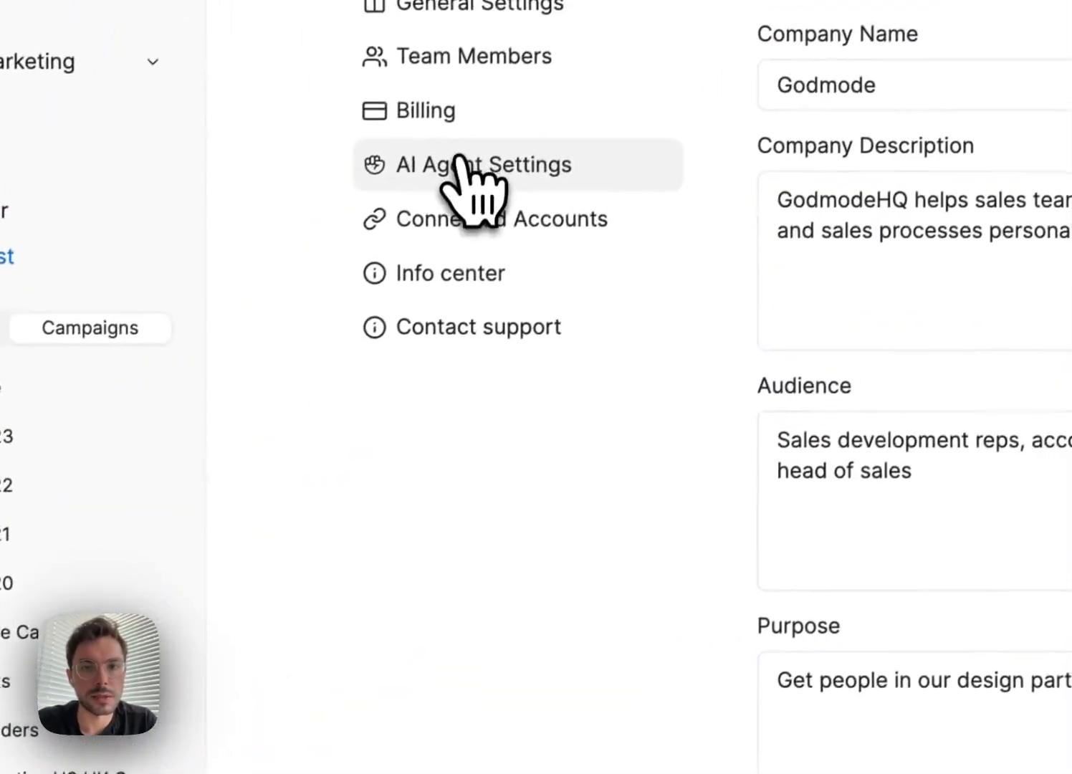